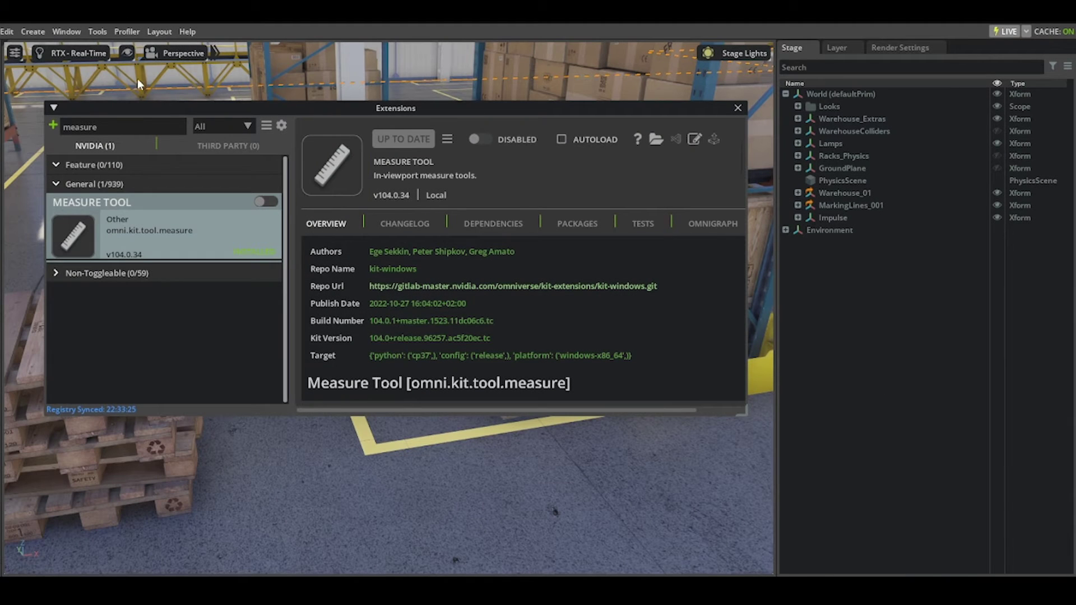
# Step: Enable the Measure Tool extension and close the Extensions window
pyautogui.click(66, 31)
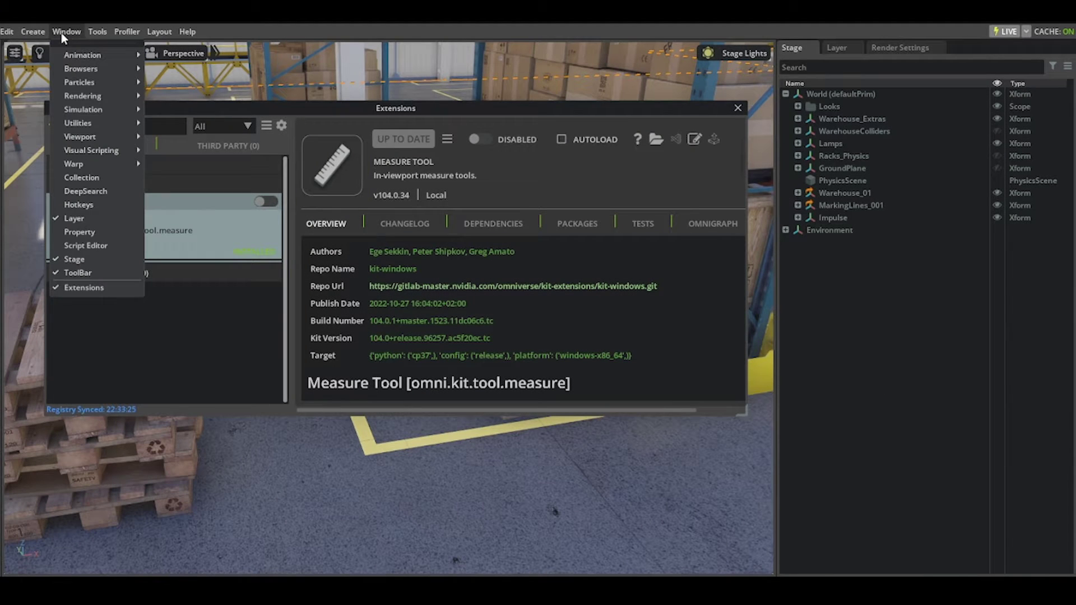
pyautogui.click(196, 313)
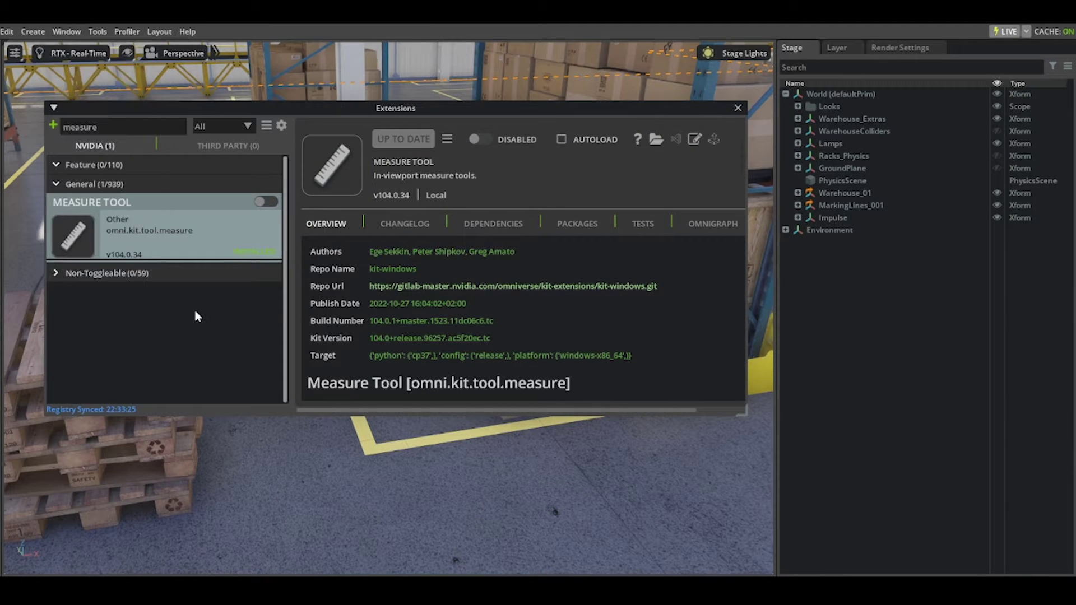
pyautogui.moveTo(114, 128); pyautogui.dragTo(68, 128)
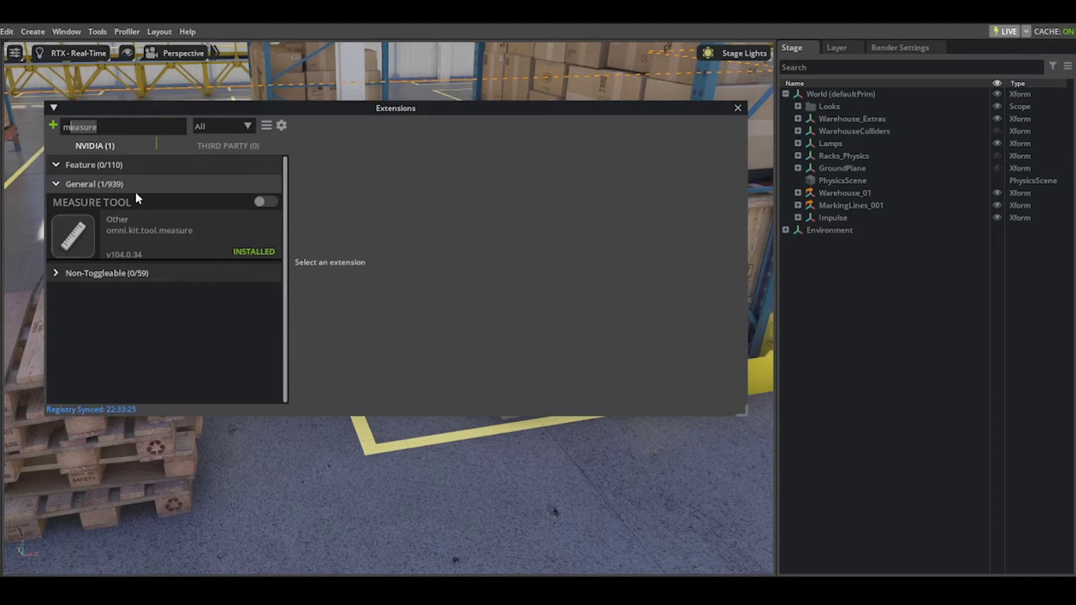
pyautogui.click(171, 229)
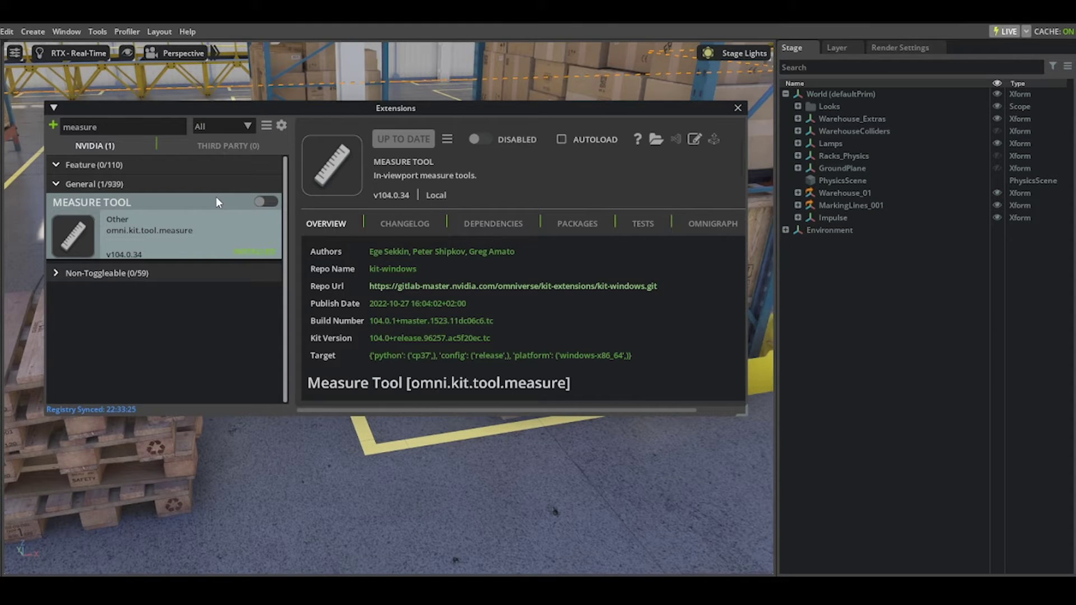
pyautogui.click(265, 203)
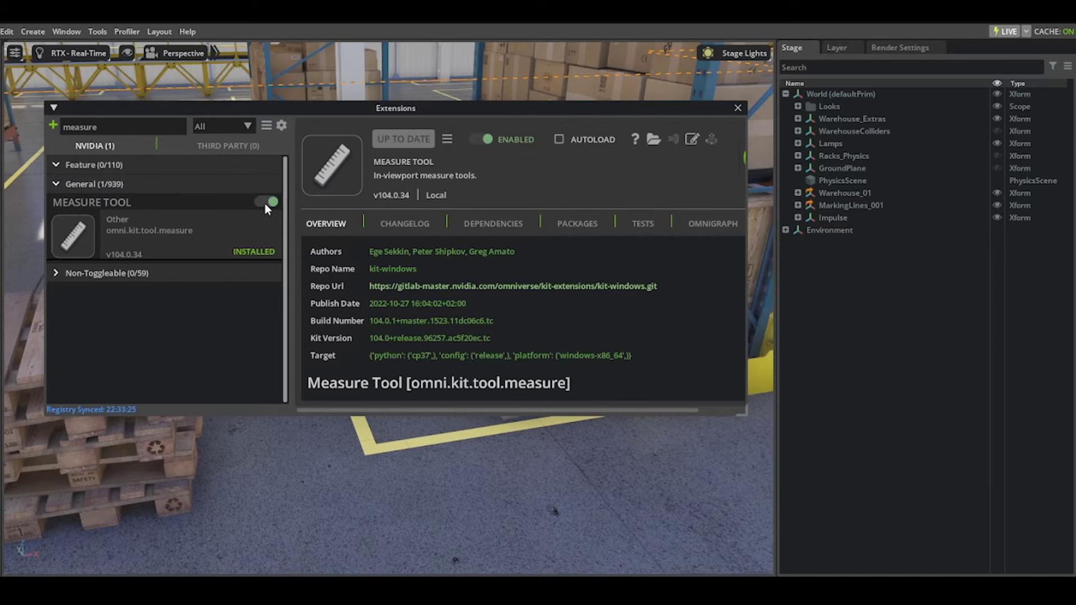
pyautogui.click(173, 231)
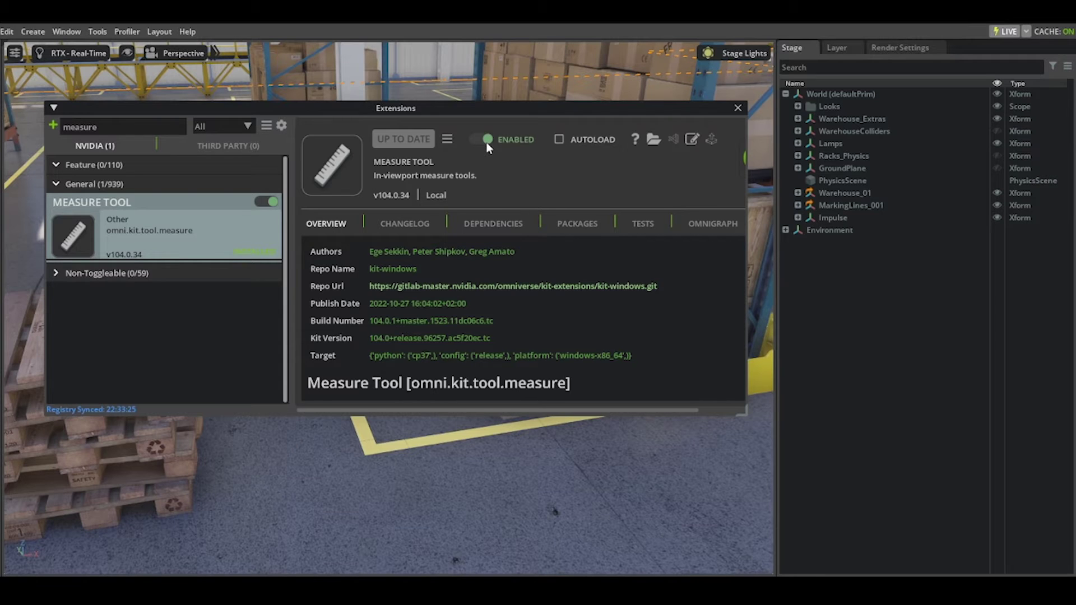
pyautogui.click(737, 108)
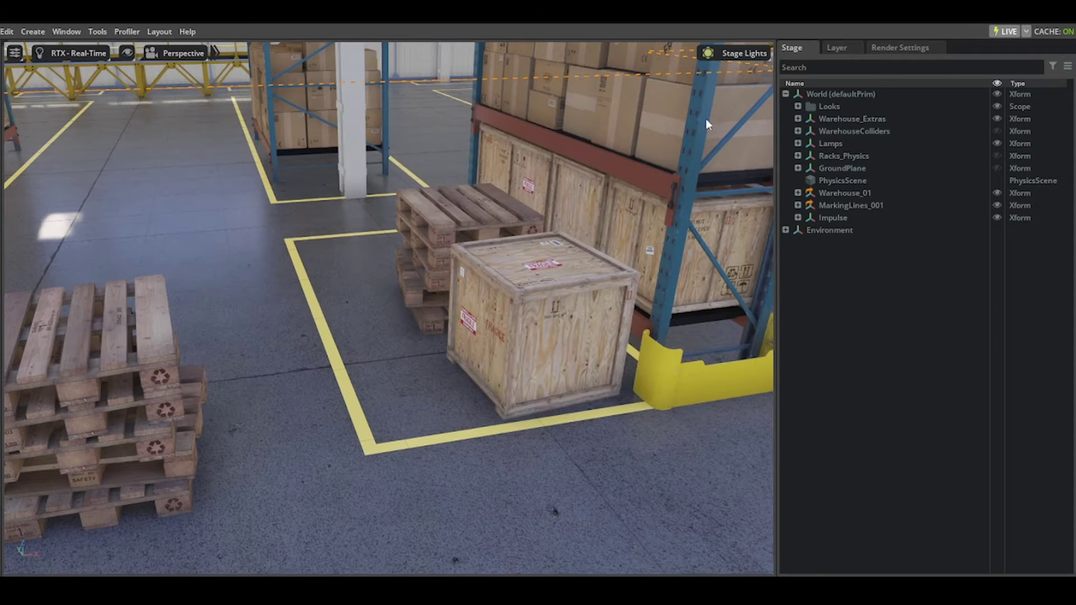
# Step: Open the Measure tool, measure point to point from the crate's top front corner to the lone pallet stack's nearest top corner, and delete the measurement
pyautogui.click(97, 33)
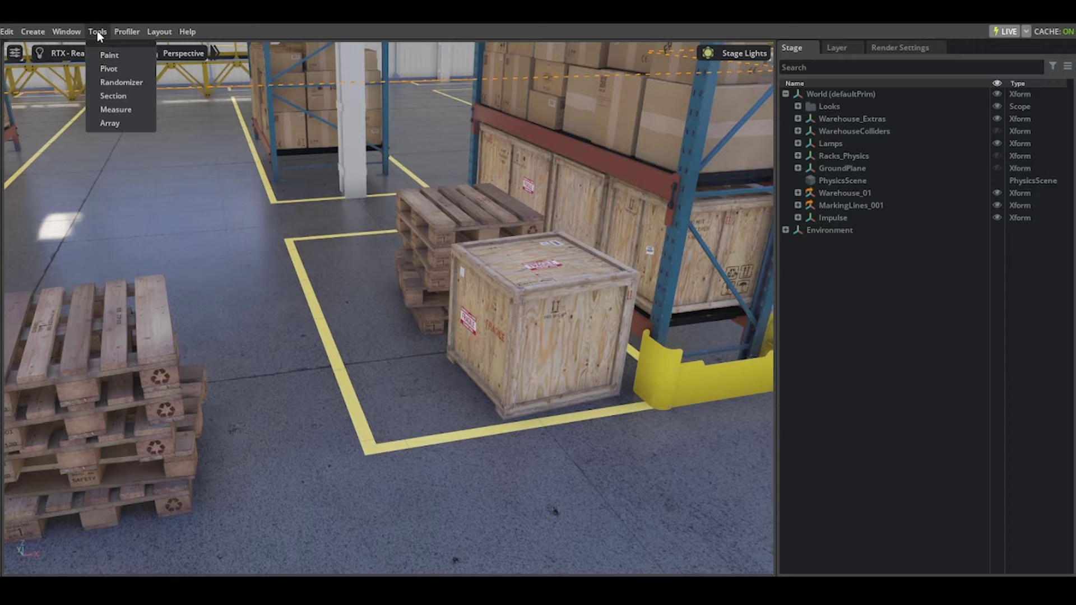
pyautogui.click(115, 109)
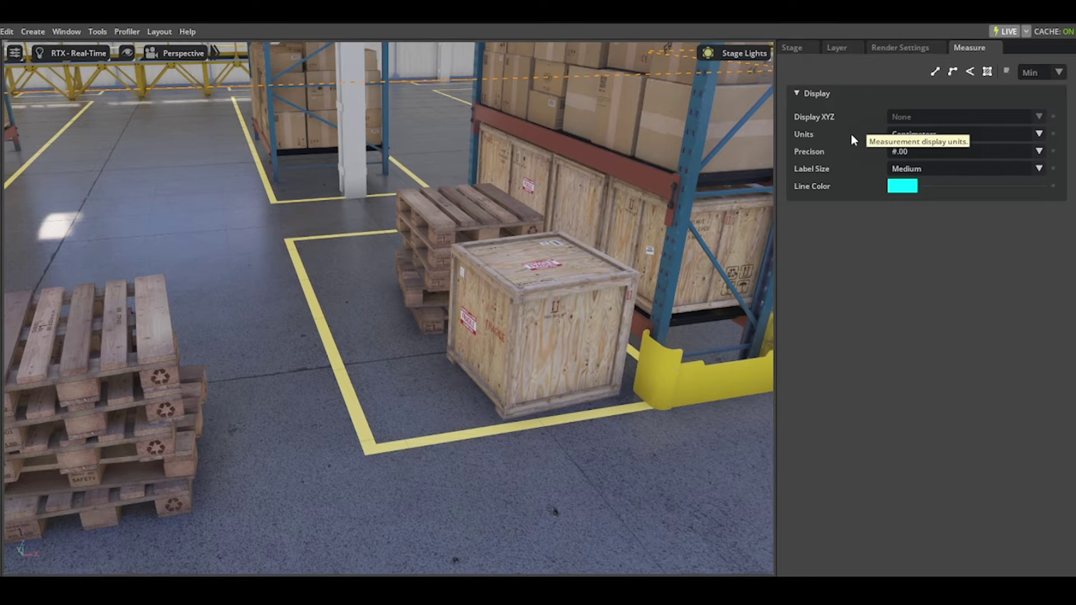
pyautogui.click(935, 71)
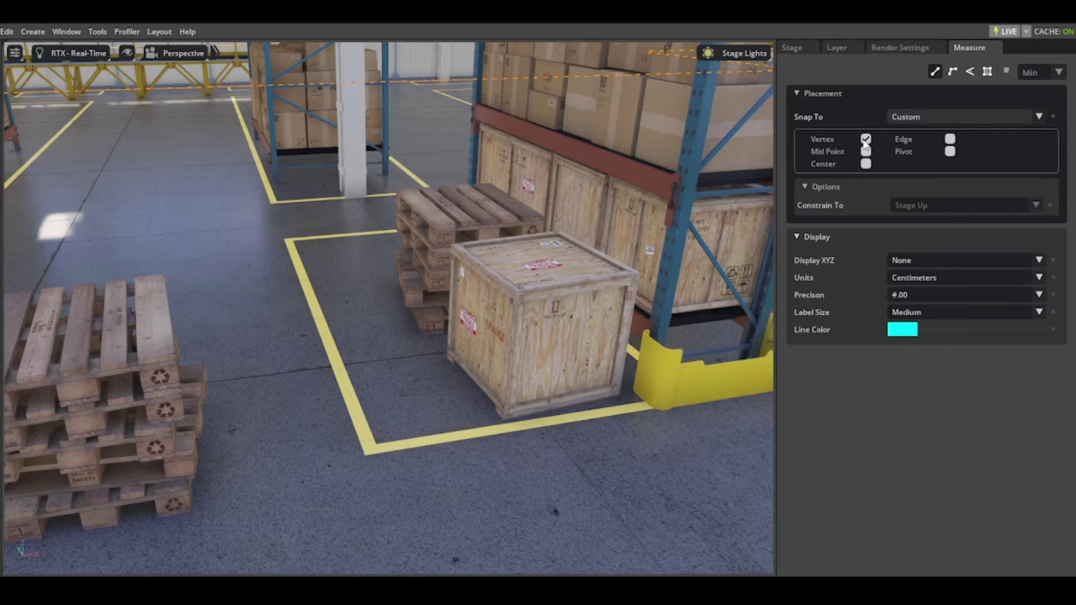
pyautogui.click(519, 294)
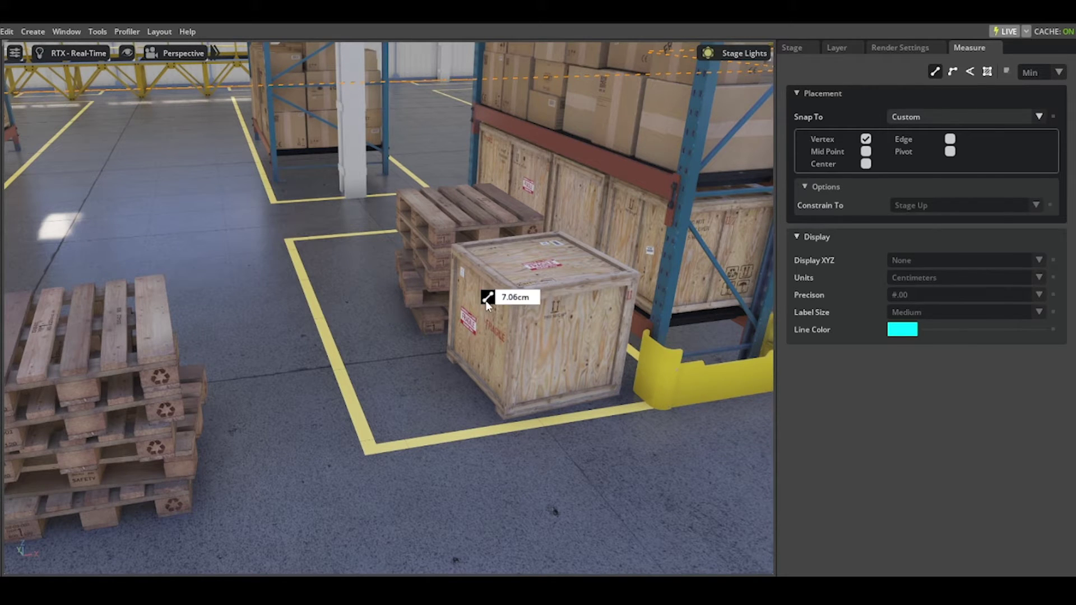
pyautogui.click(174, 354)
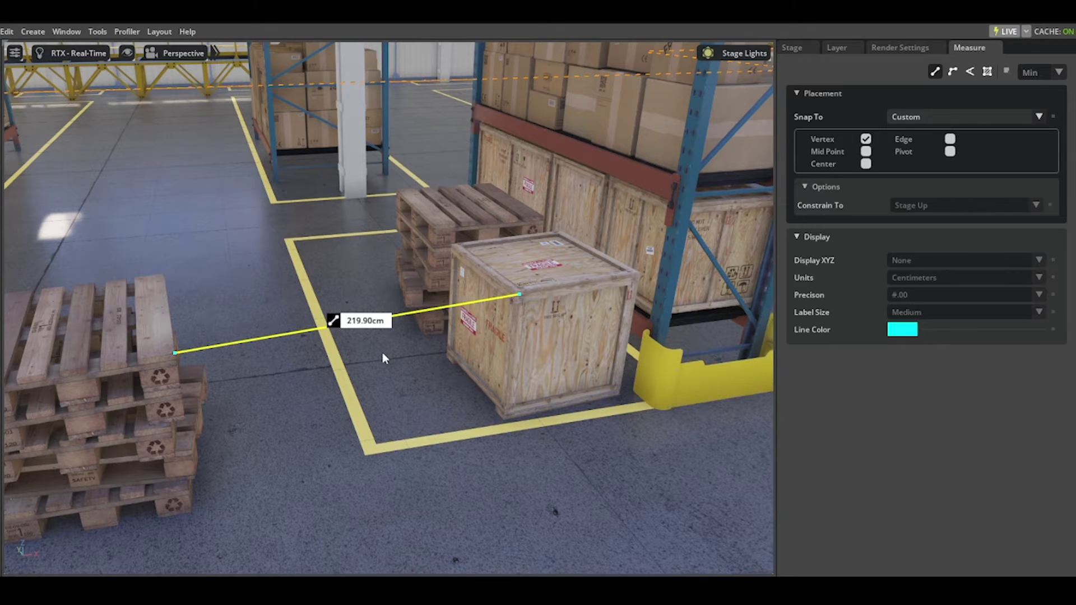
pyautogui.press('Delete')
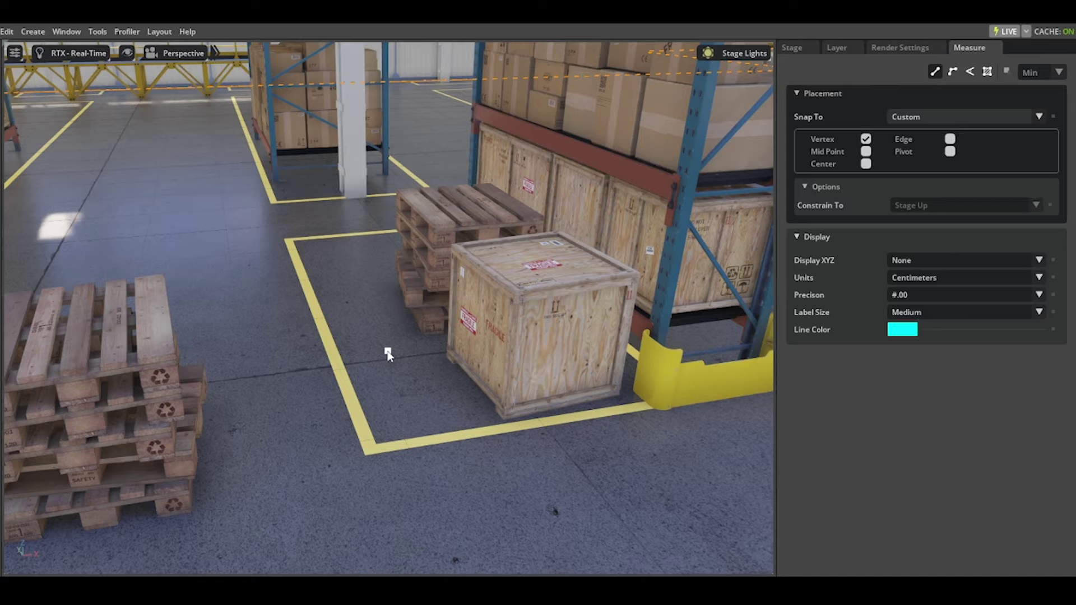
# Step: Measure the distance between the crate's bottom front corner and the bottom of the lone pallet stack, and delete the measurement
pyautogui.moveTo(408, 359)
pyautogui.keyDown('alt'); pyautogui.mouseDown()
pyautogui.moveTo(343, 360)
pyautogui.moveTo(398, 368)
pyautogui.mouseUp(); pyautogui.keyUp('alt')
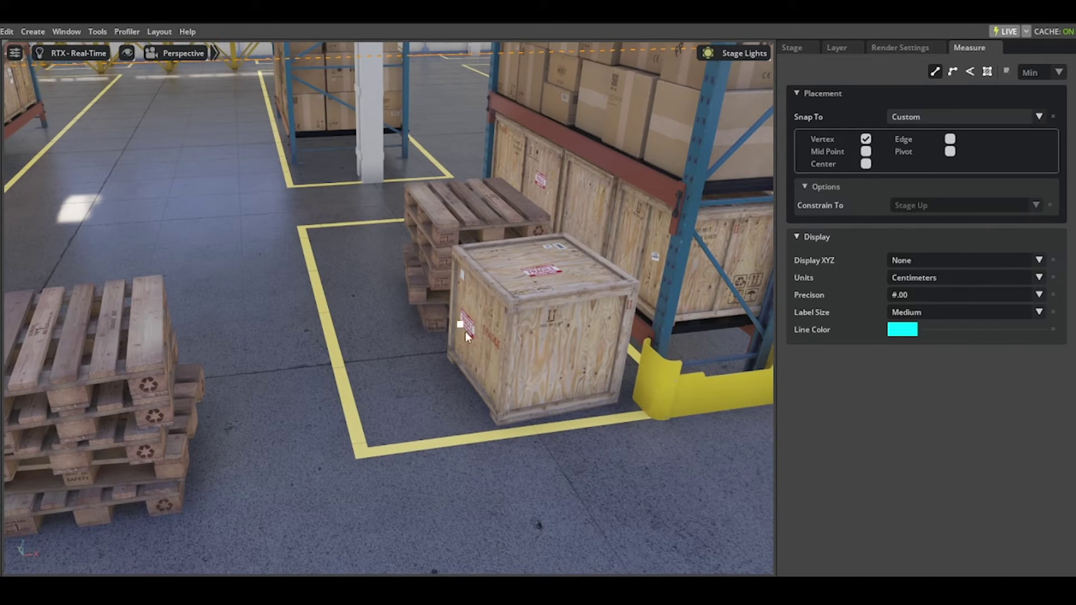
pyautogui.click(500, 426)
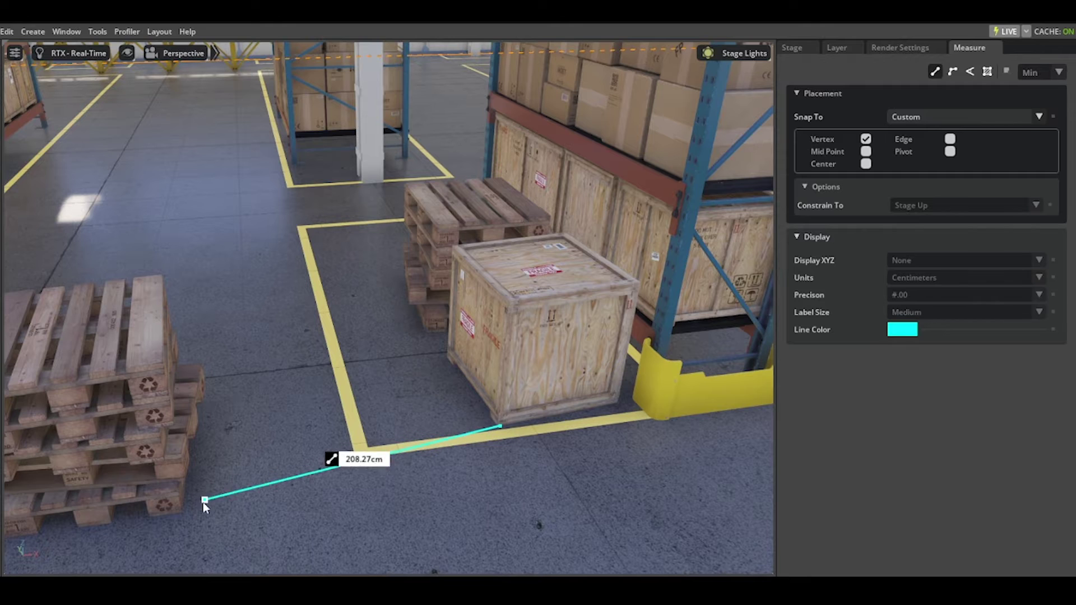
pyautogui.click(183, 511)
pyautogui.press('Delete')
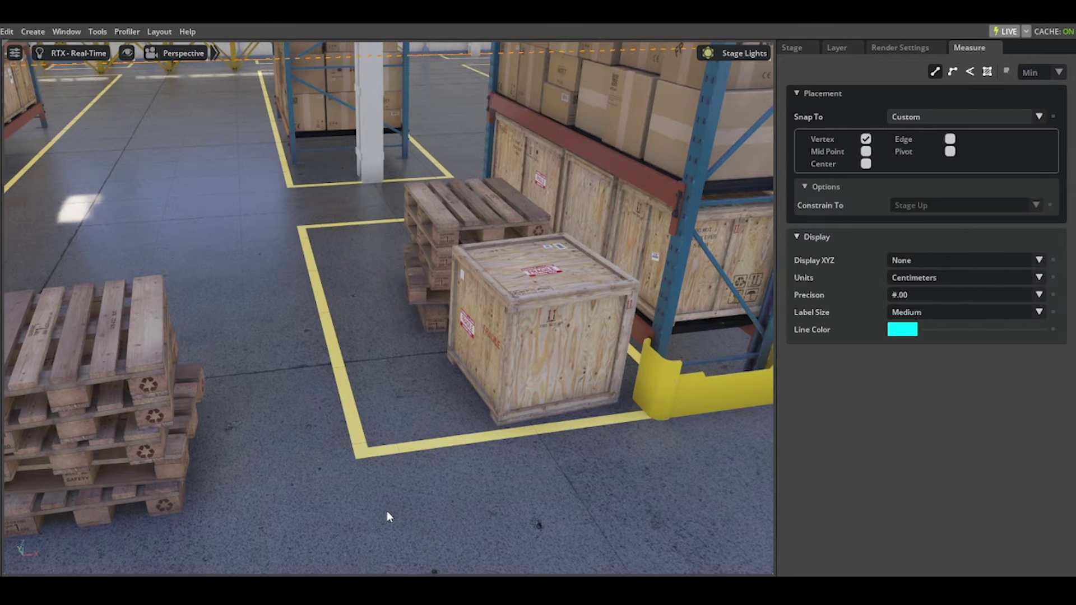
# Step: Measure the side length of the top pallet on the lone stack and discard the measurement
pyautogui.click(162, 363)
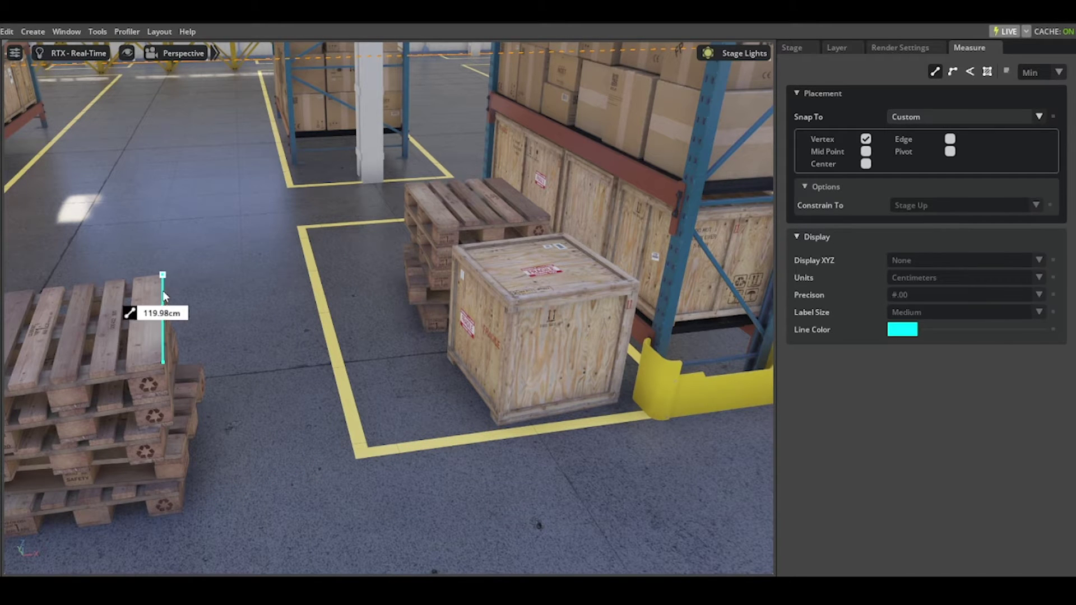
pyautogui.click(162, 275)
pyautogui.press('Escape')
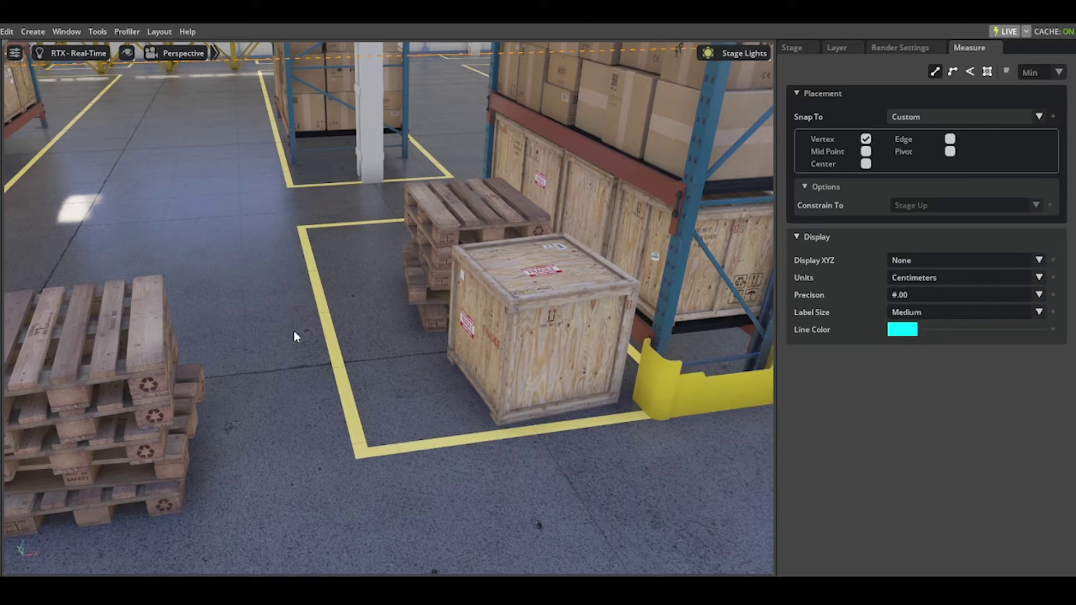
# Step: Measure from the crate's top front corner to the far top corner of the lone pallet stack, and discard the measurement
pyautogui.click(513, 302)
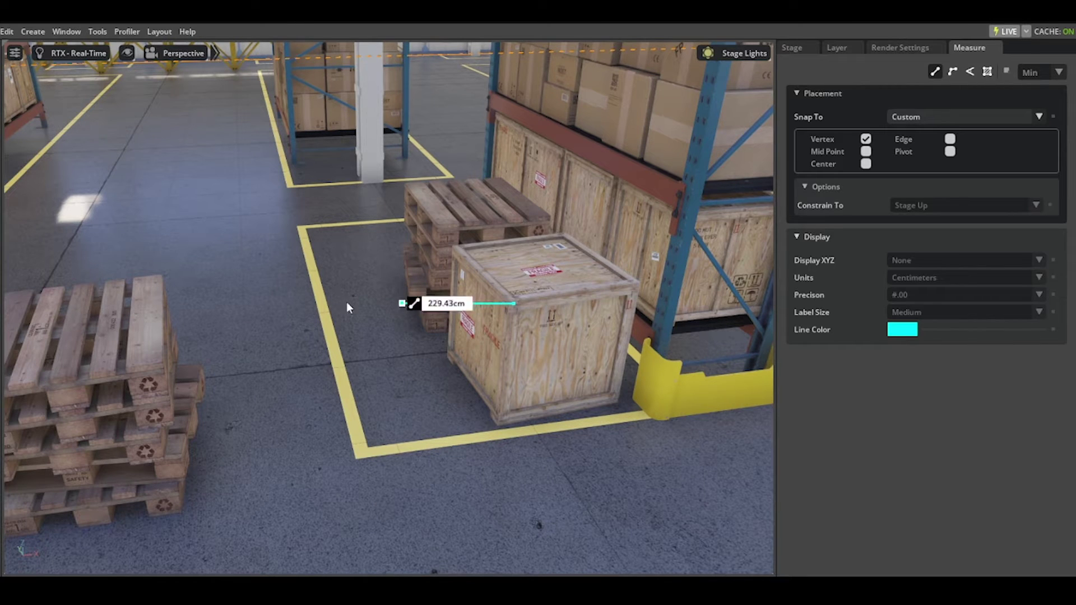
pyautogui.click(163, 276)
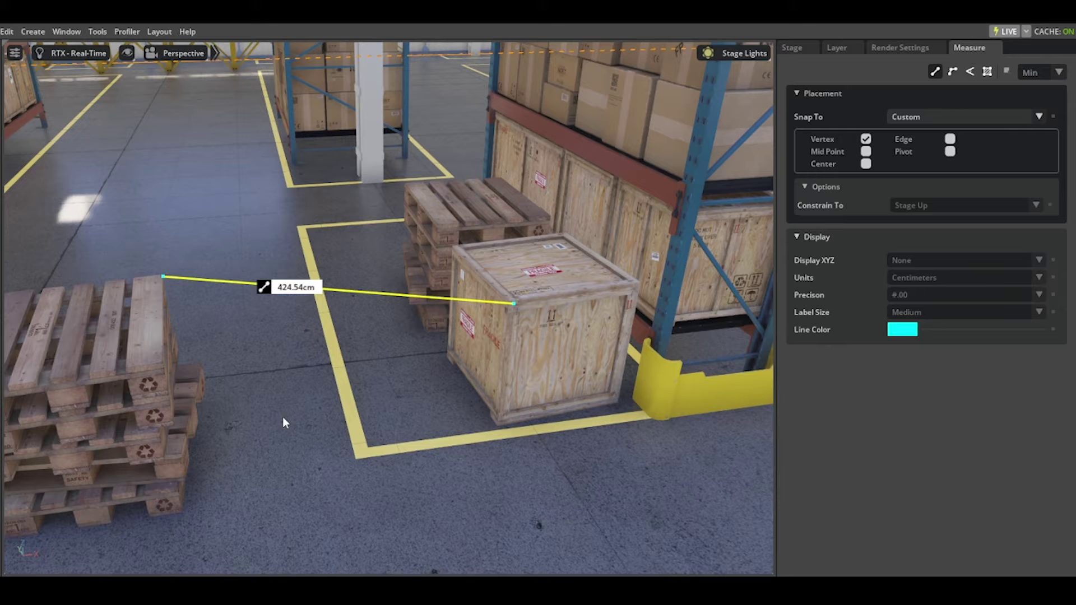
pyautogui.press('Escape')
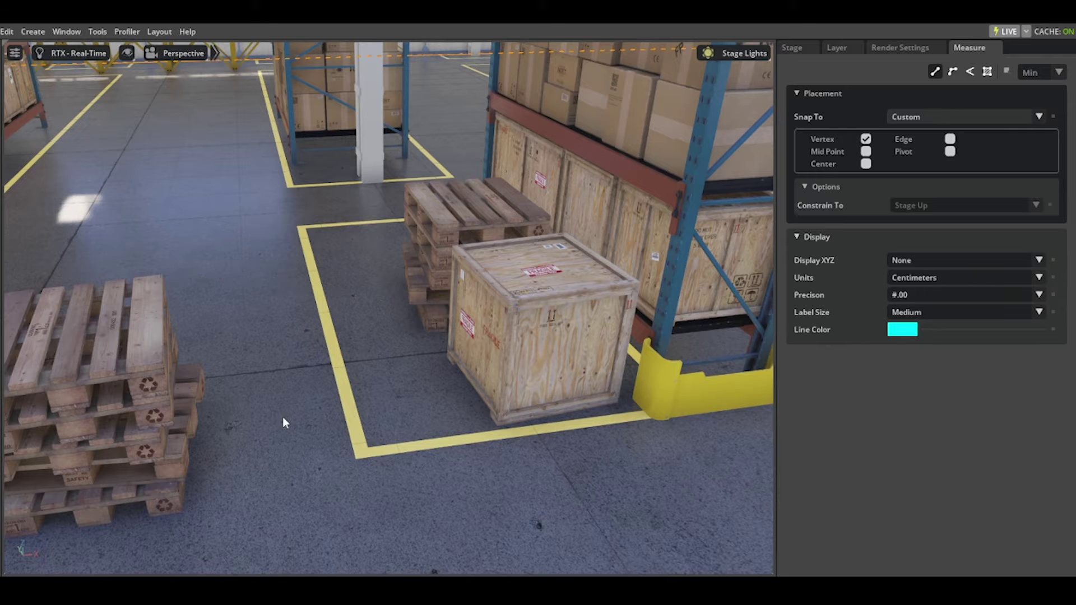
# Step: Measure a multi-point path from the lone pallet stack over two top crate corners to two corners of the neighbouring pallet stack, and delete it
pyautogui.click(952, 72)
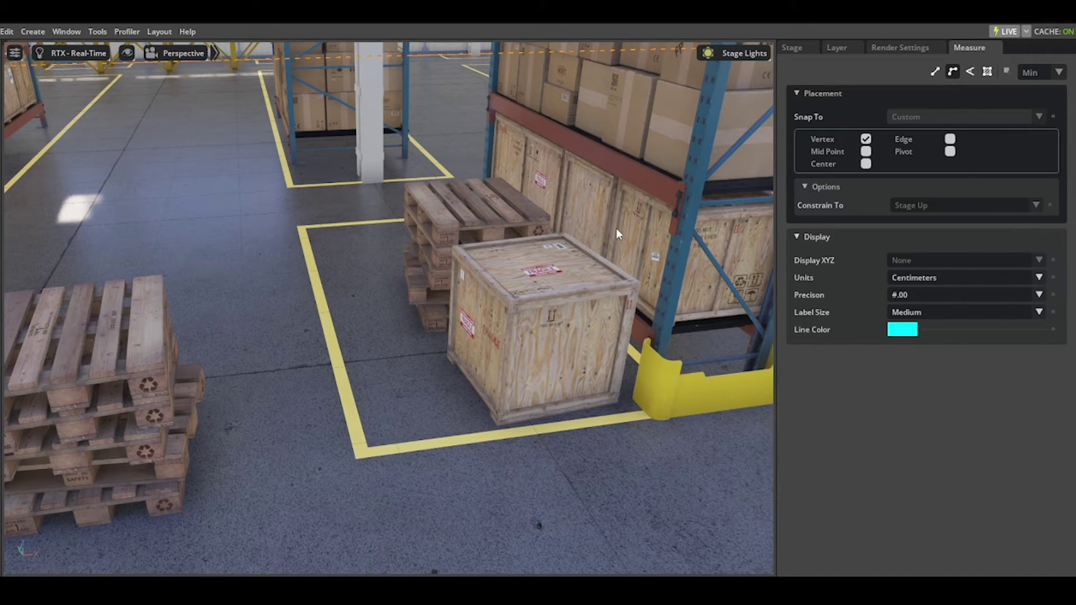
pyautogui.click(162, 364)
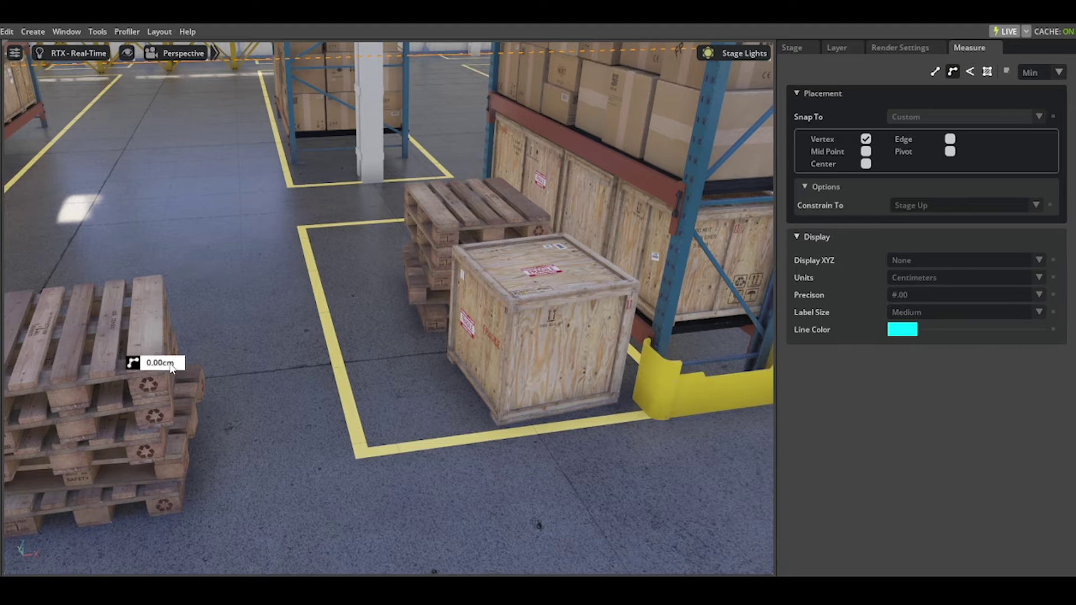
pyautogui.click(514, 305)
pyautogui.keyDown('alt'); pyautogui.moveTo(365, 466); pyautogui.dragTo(373, 358); pyautogui.keyUp('alt')
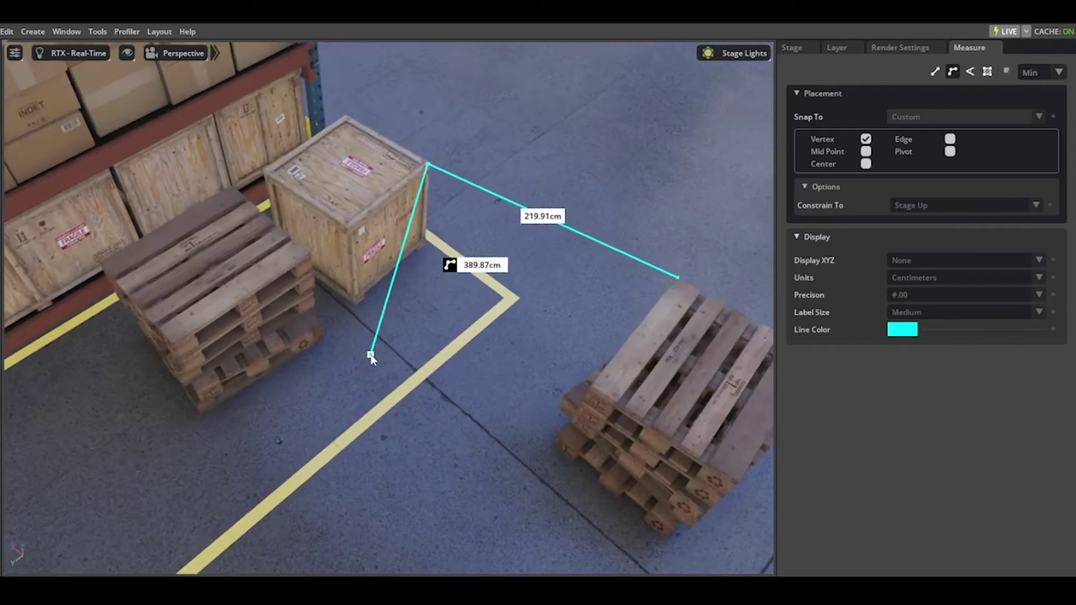
pyautogui.click(349, 232)
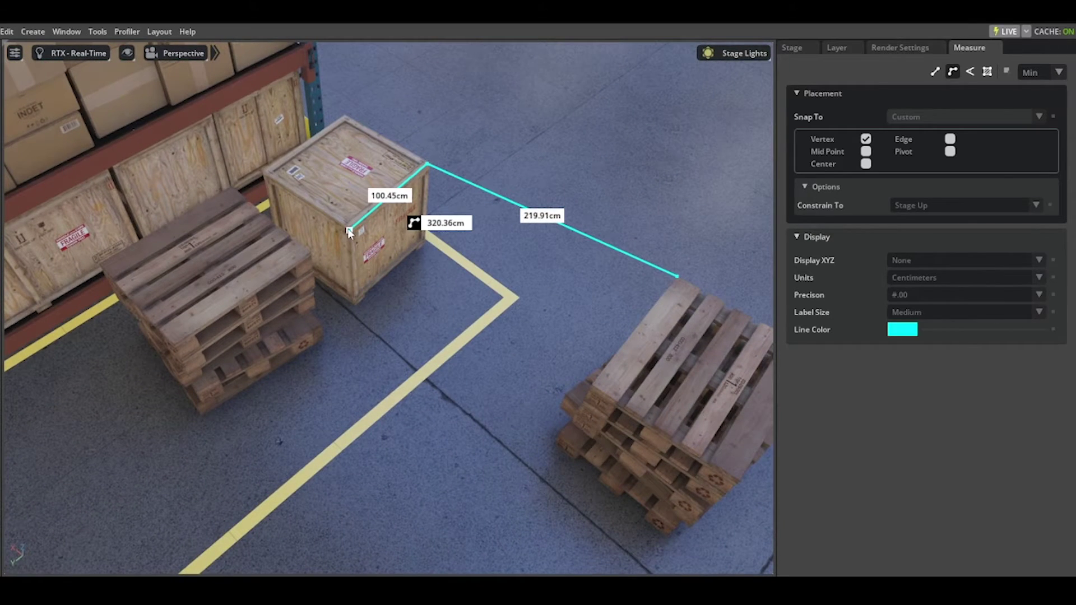
pyautogui.click(173, 345)
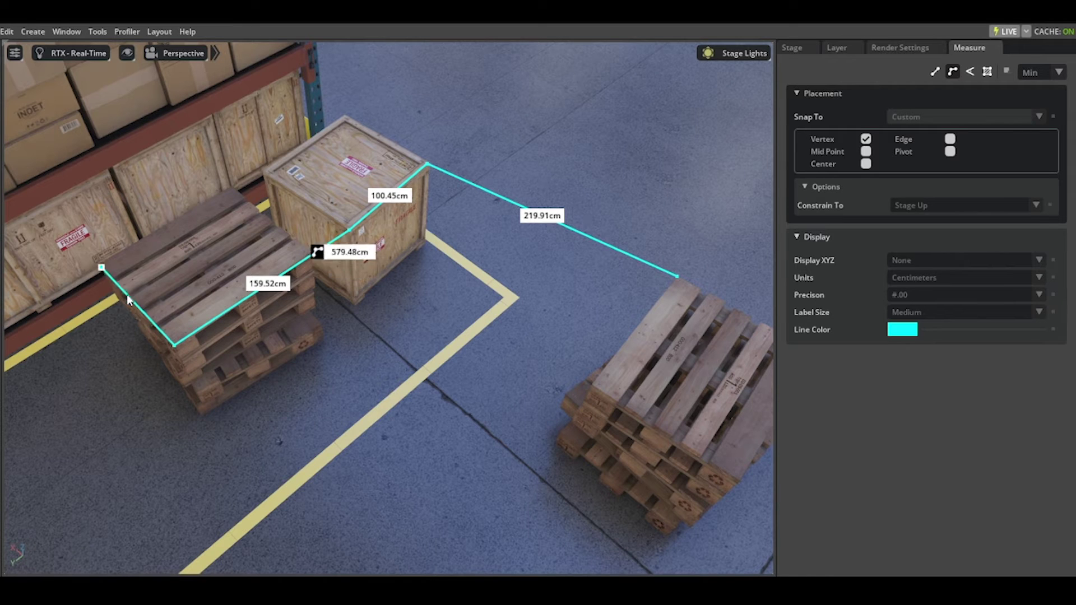
pyautogui.click(100, 266)
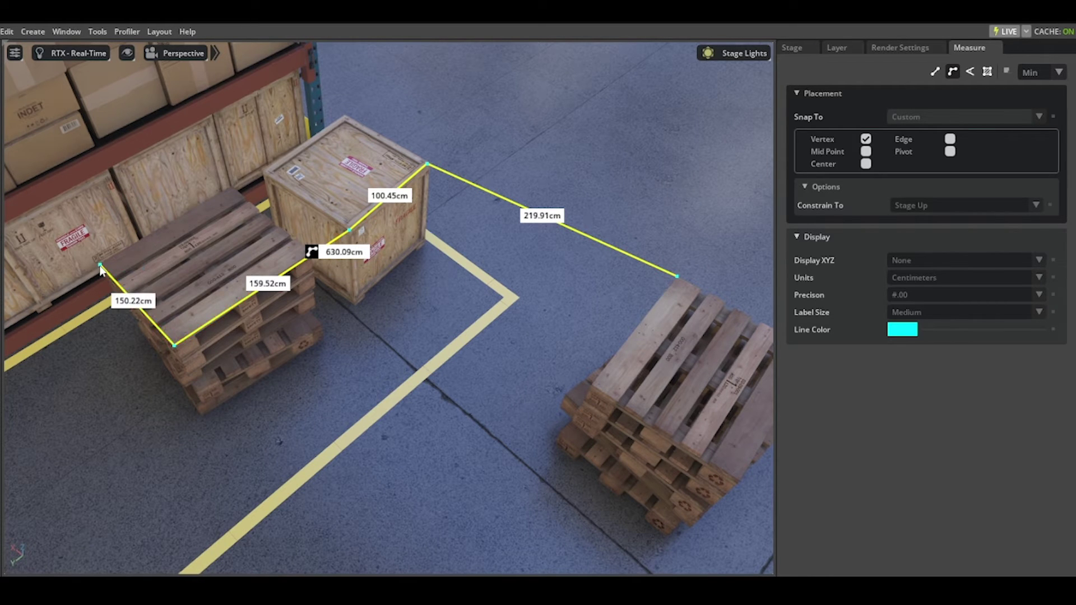
pyautogui.rightClick(101, 266)
pyautogui.click(77, 355)
pyautogui.keyDown('alt'); pyautogui.moveTo(213, 499); pyautogui.dragTo(309, 433); pyautogui.keyUp('alt')
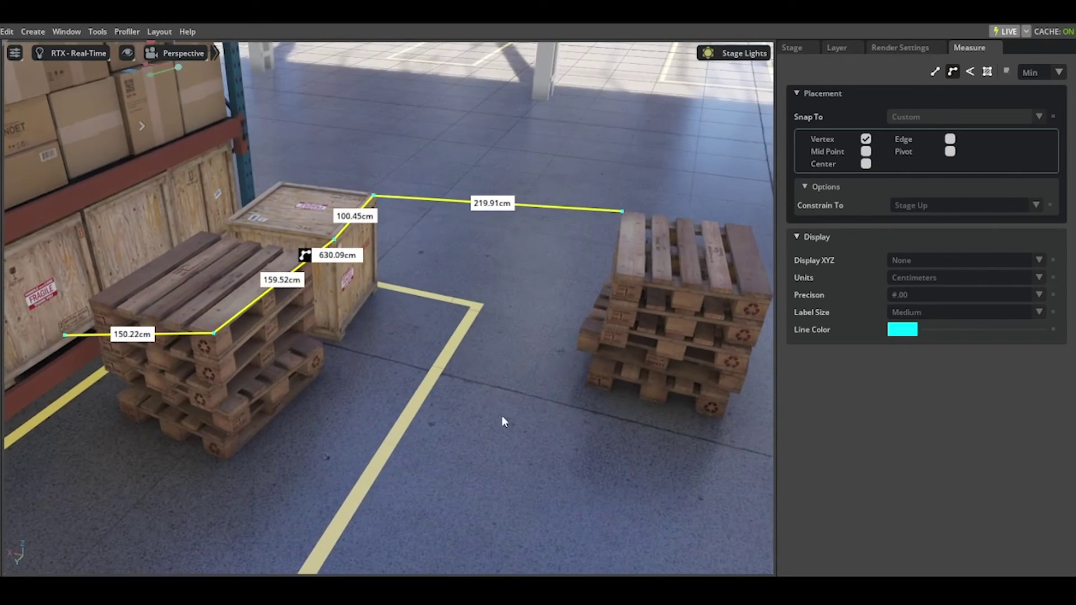
pyautogui.keyDown('alt'); pyautogui.moveTo(506, 397); pyautogui.dragTo(421, 424); pyautogui.keyUp('alt')
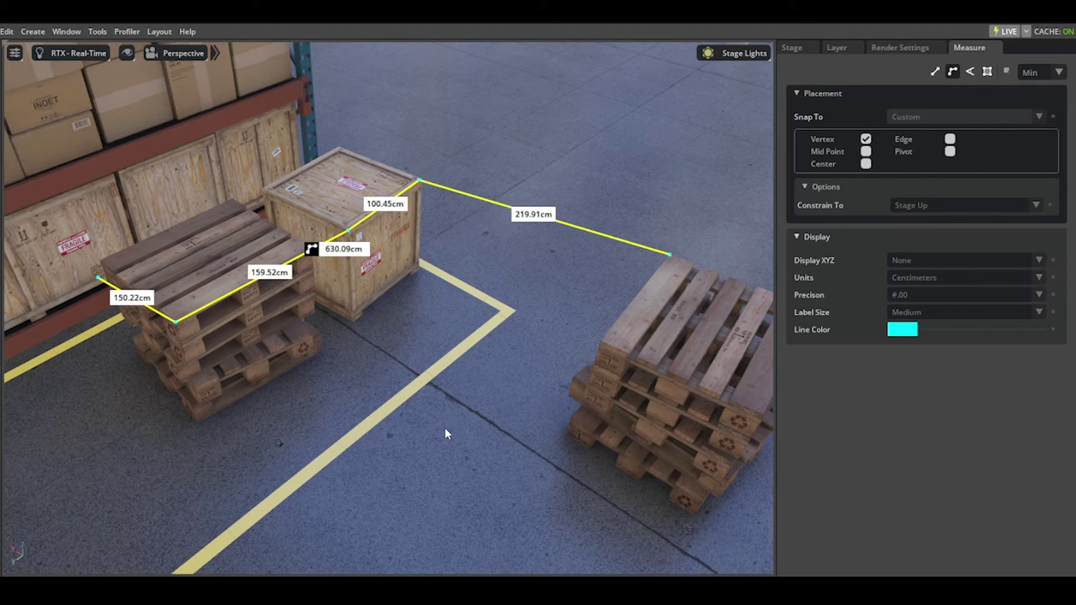
pyautogui.press('Delete')
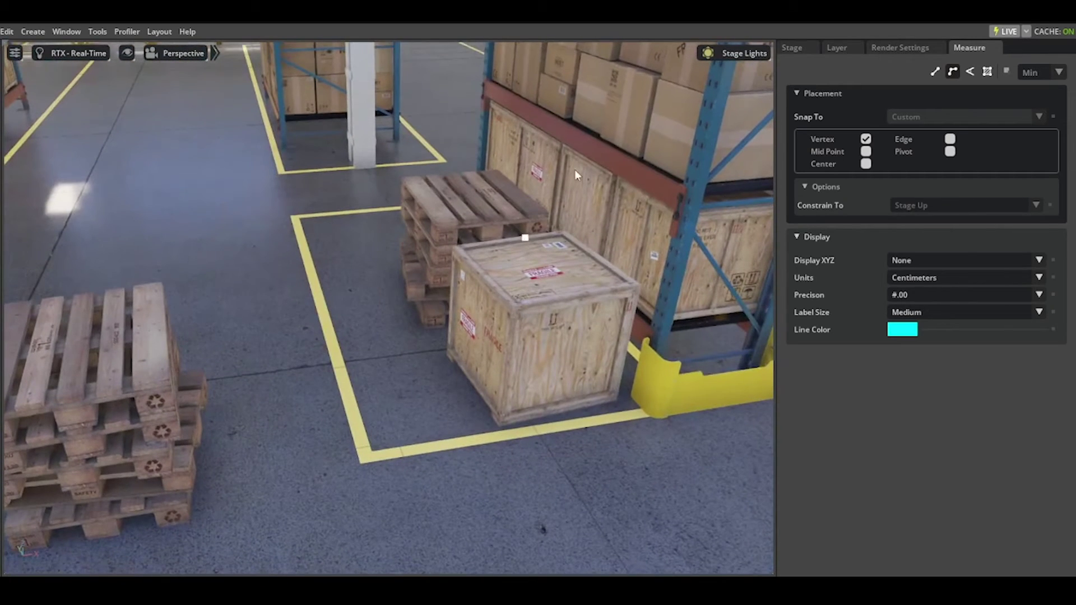
# Step: Activate the angle measurement tool and switch point snapping from vertices to edges
pyautogui.click(970, 72)
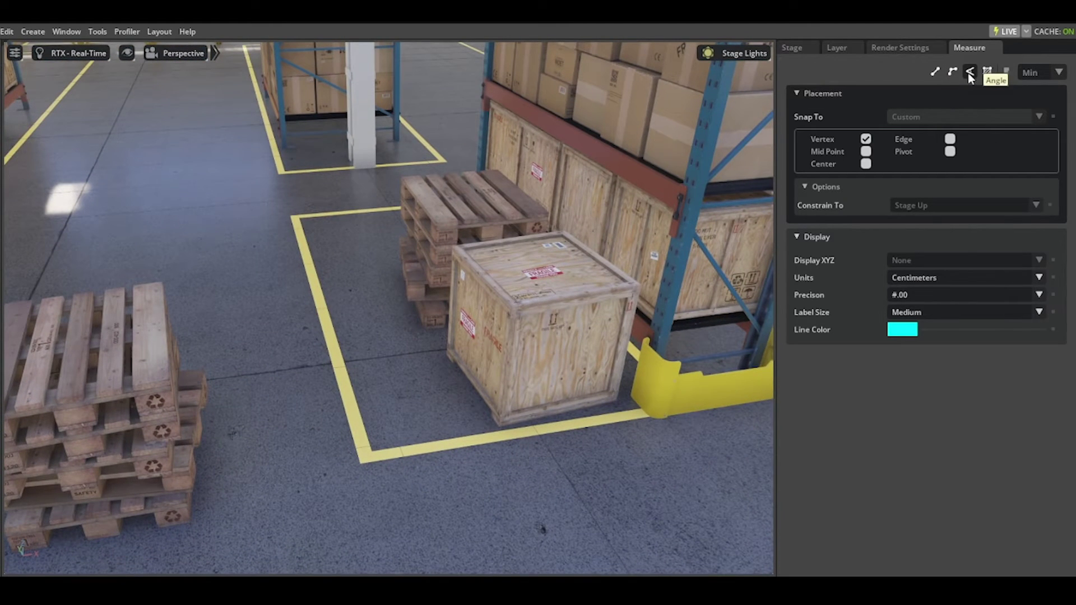
pyautogui.click(866, 139)
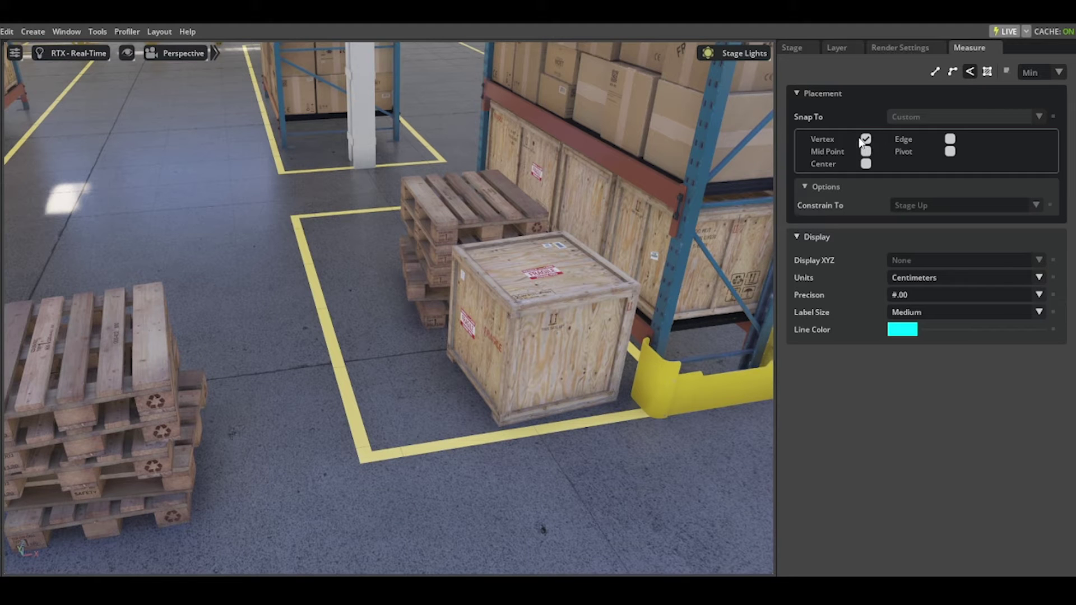
pyautogui.click(949, 140)
# Step: Measure the angle at the corner of a plank on a lower pallet of the lone stack, using points along its two top edges
pyautogui.keyDown('alt'); pyautogui.moveTo(387, 413); pyautogui.dragTo(273, 406); pyautogui.keyUp('alt')
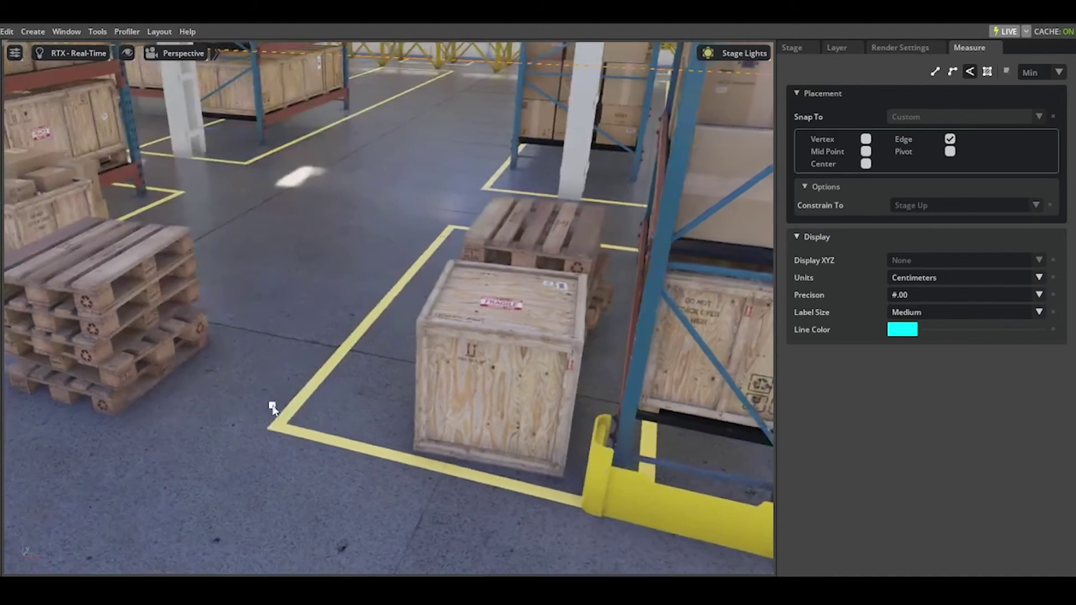
pyautogui.moveTo(297, 372); pyautogui.dragTo(391, 395, button='middle')
pyautogui.scroll(5, 392, 396)
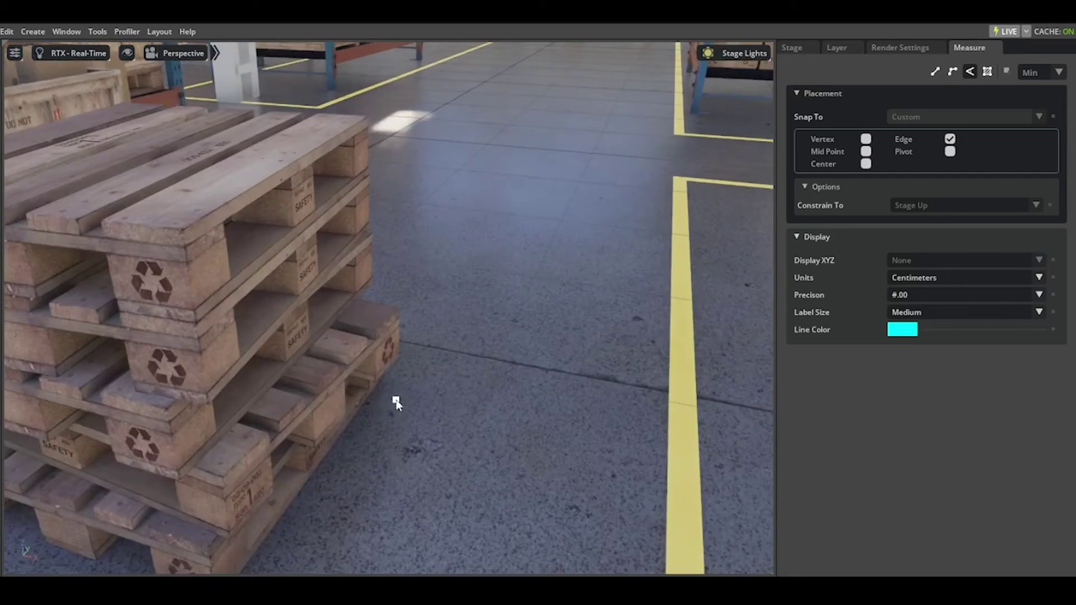
pyautogui.moveTo(428, 391)
pyautogui.keyDown('alt'); pyautogui.mouseDown()
pyautogui.moveTo(545, 368)
pyautogui.moveTo(411, 392)
pyautogui.mouseUp(); pyautogui.keyUp('alt')
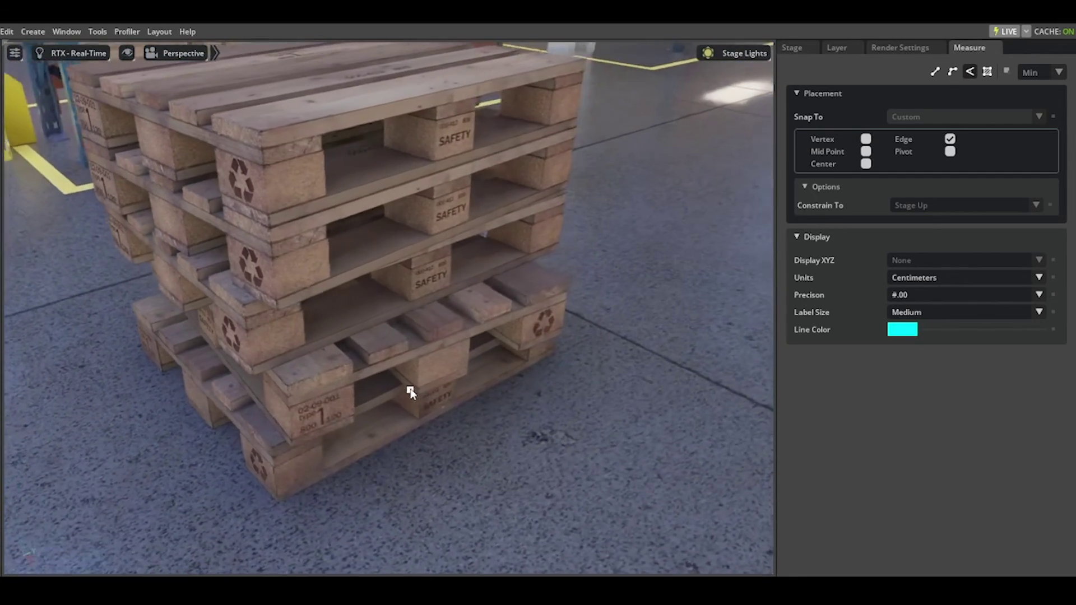
pyautogui.scroll(5, 414, 404)
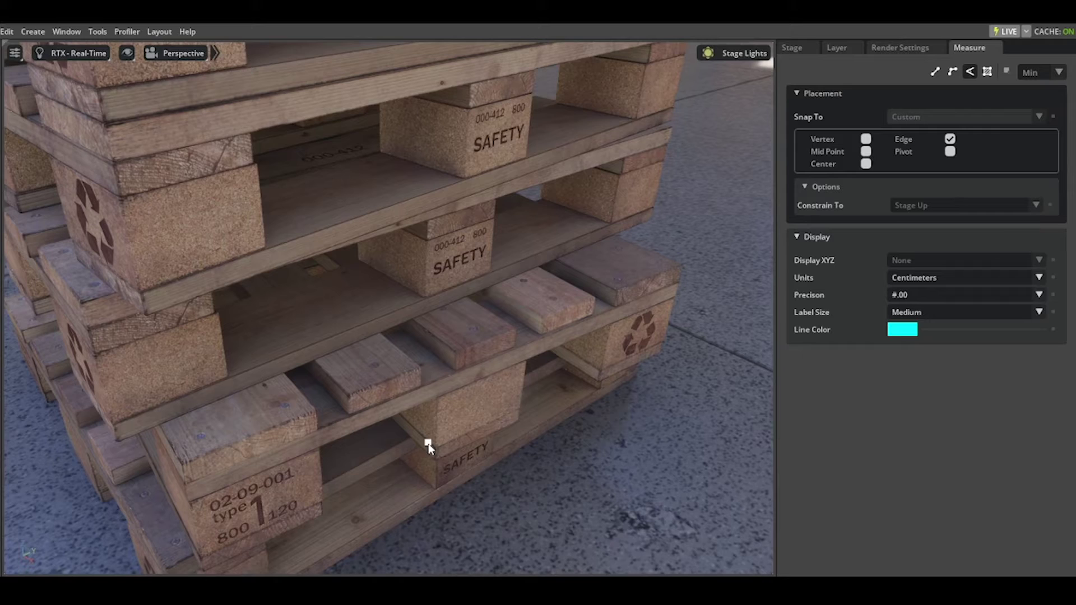
pyautogui.scroll(3, 432, 445)
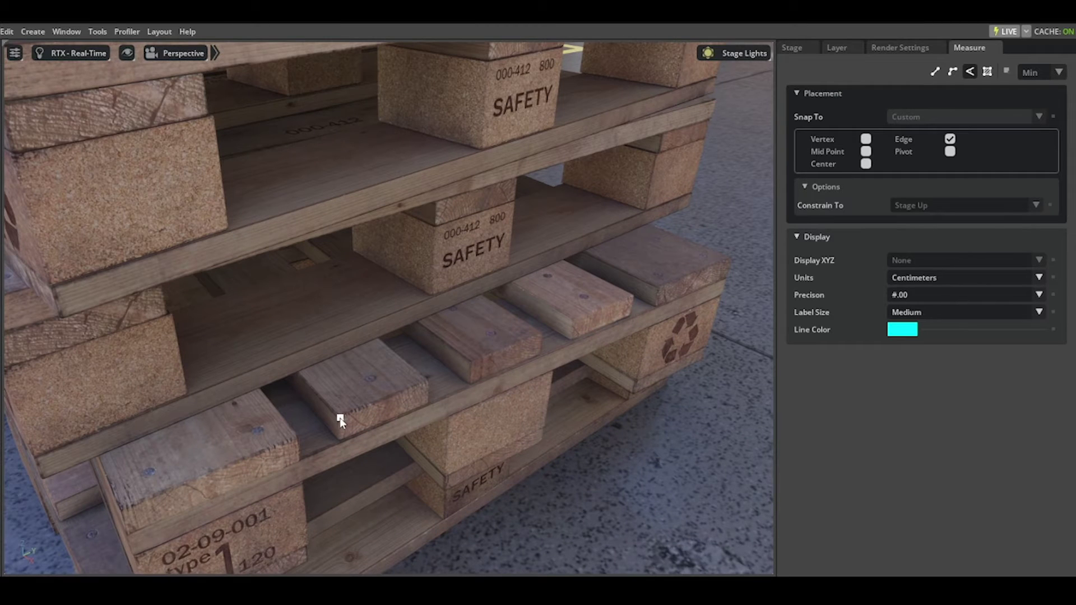
pyautogui.moveTo(340, 415); pyautogui.dragTo(297, 372)
pyautogui.click(299, 373)
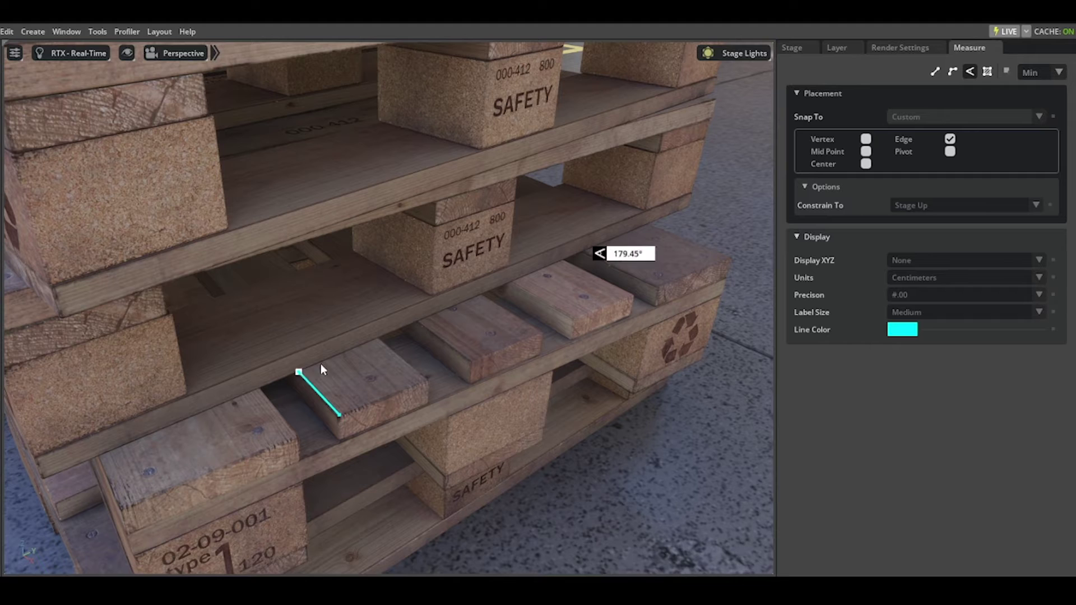
pyautogui.click(376, 340)
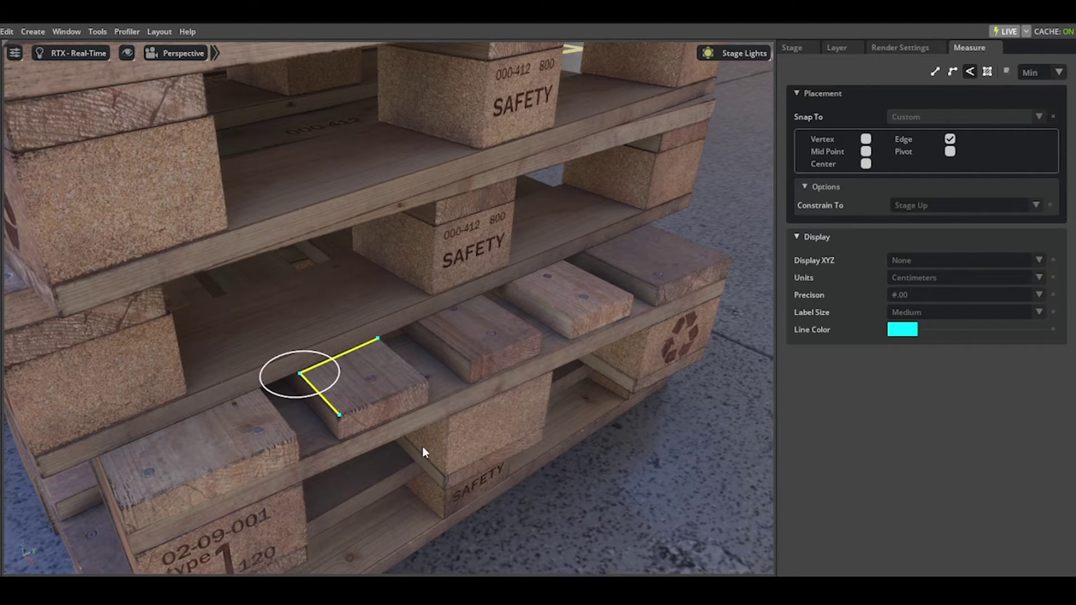
# Step: View the plank's angle measurement from further back and delete it
pyautogui.keyDown('alt'); pyautogui.moveTo(422, 446); pyautogui.dragTo(447, 459); pyautogui.keyUp('alt')
pyautogui.keyDown('alt'); pyautogui.moveTo(413, 423); pyautogui.dragTo(424, 425); pyautogui.keyUp('alt')
pyautogui.scroll(-1, 425, 420)
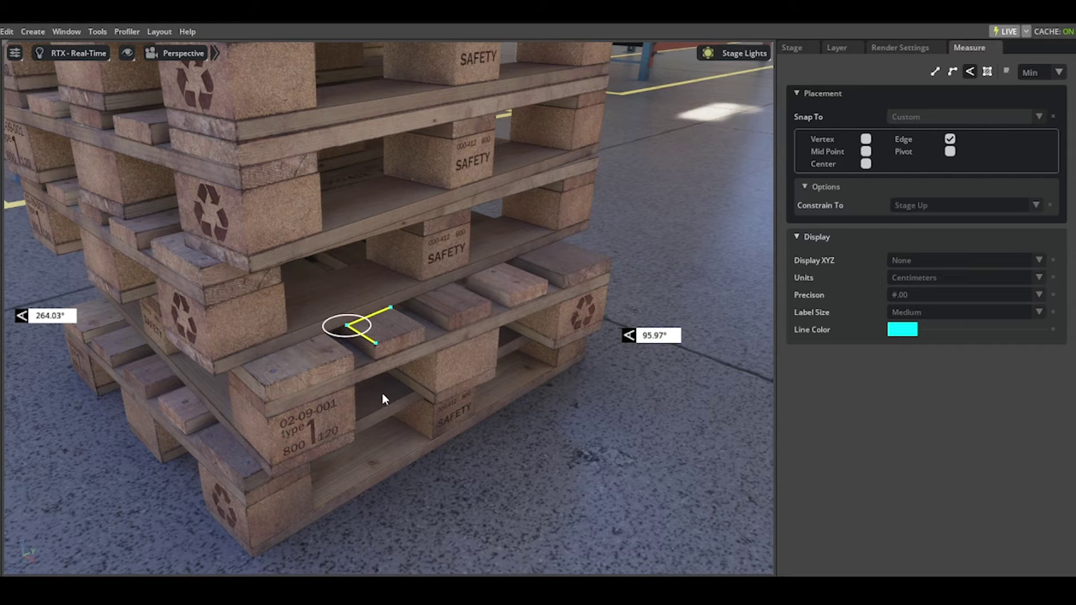
pyautogui.press('Delete')
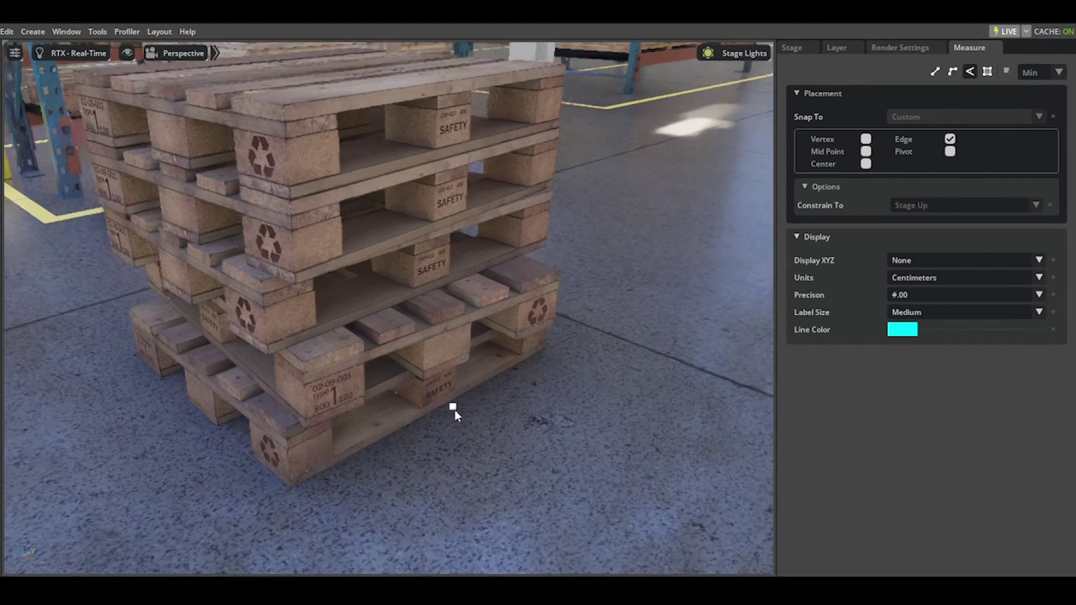
# Step: Activate the area measurement tool and constrain its points to the Z axis
pyautogui.scroll(-3, 455, 415)
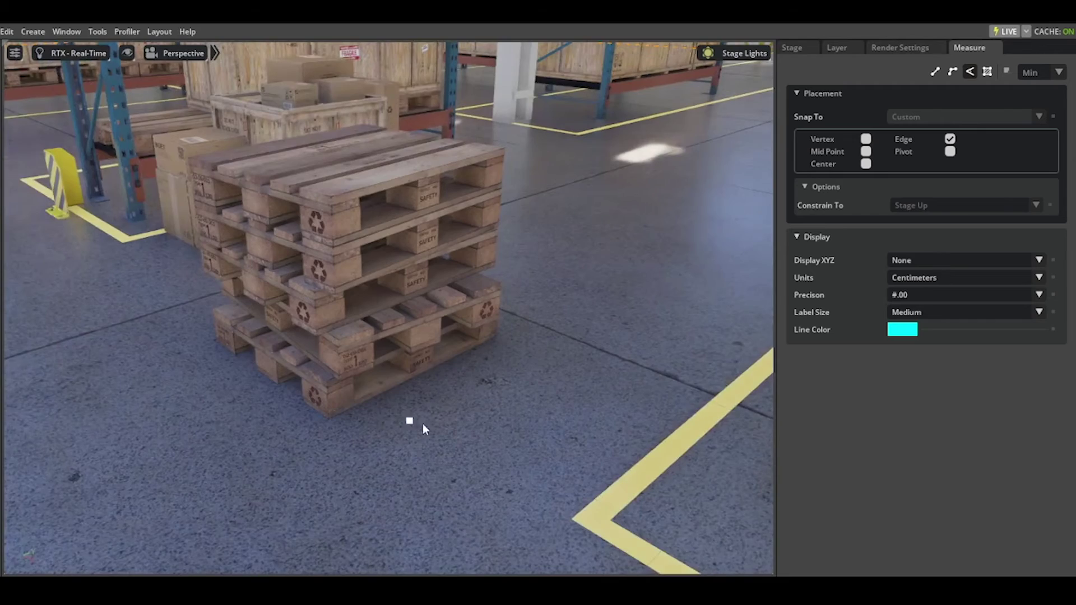
pyautogui.keyDown('alt'); pyautogui.moveTo(422, 423); pyautogui.dragTo(581, 432); pyautogui.keyUp('alt')
pyautogui.moveTo(605, 384); pyautogui.dragTo(391, 436, button='middle')
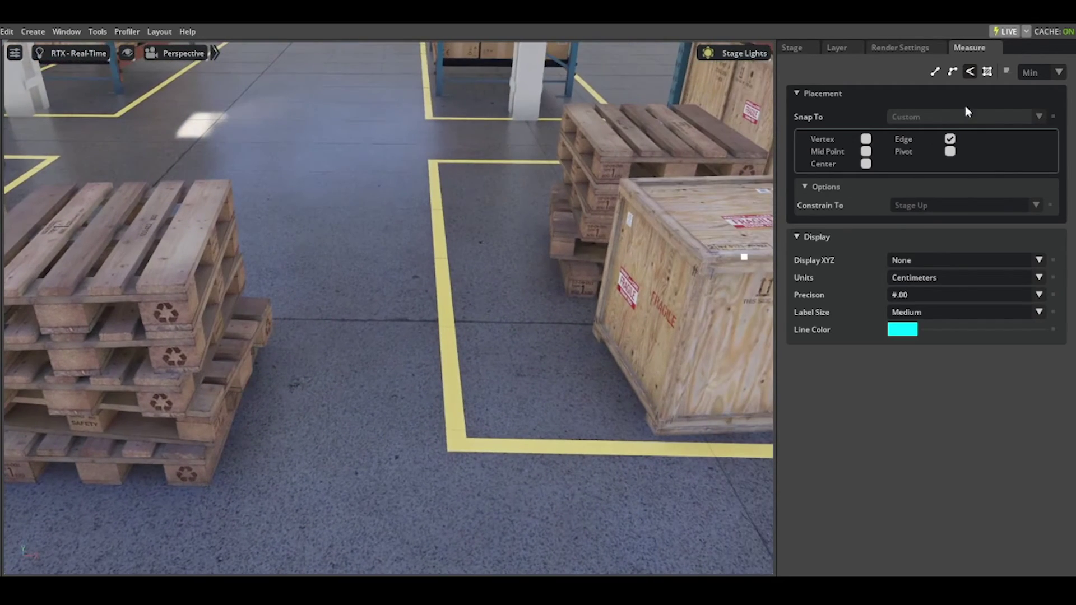
pyautogui.click(988, 72)
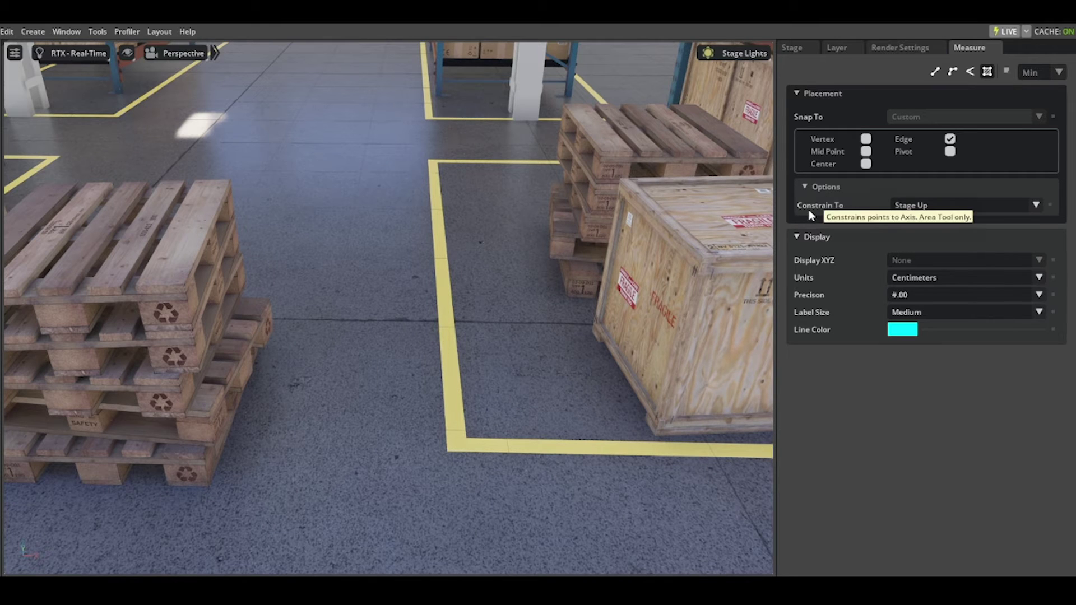
pyautogui.click(936, 207)
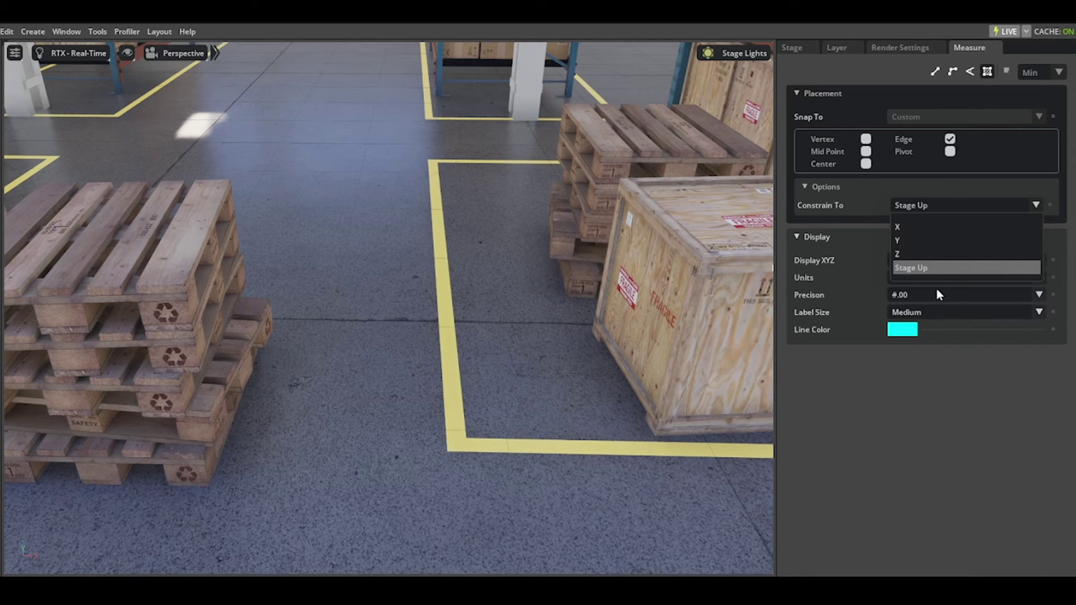
pyautogui.click(916, 253)
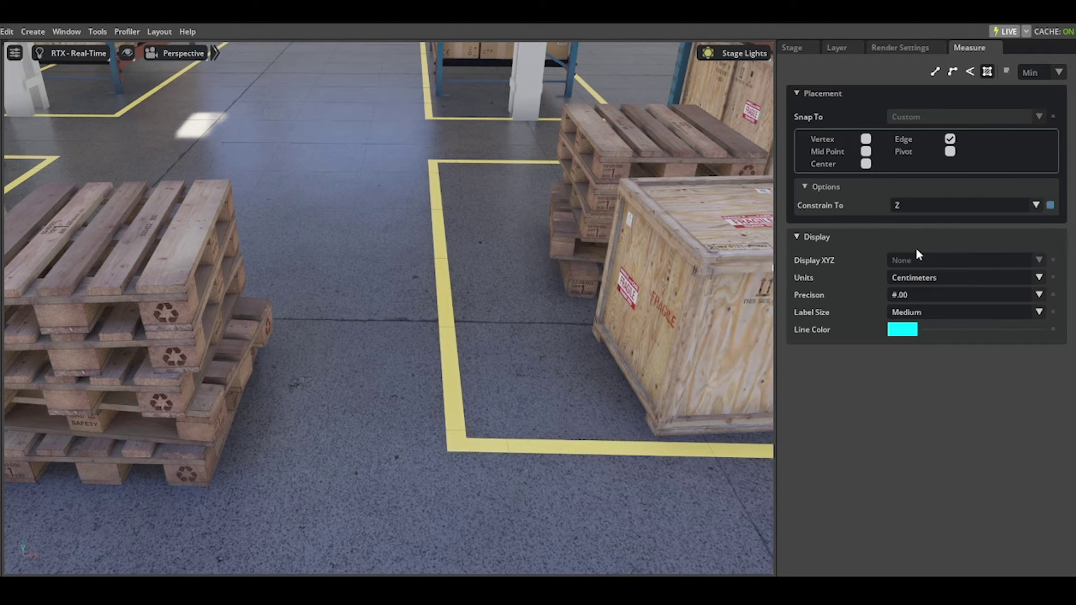
# Step: Measure a four-point area starting at the crate's top front corner and reaching out over the floor beside the crate
pyautogui.keyDown('alt'); pyautogui.moveTo(350, 385); pyautogui.dragTo(427, 425); pyautogui.keyUp('alt')
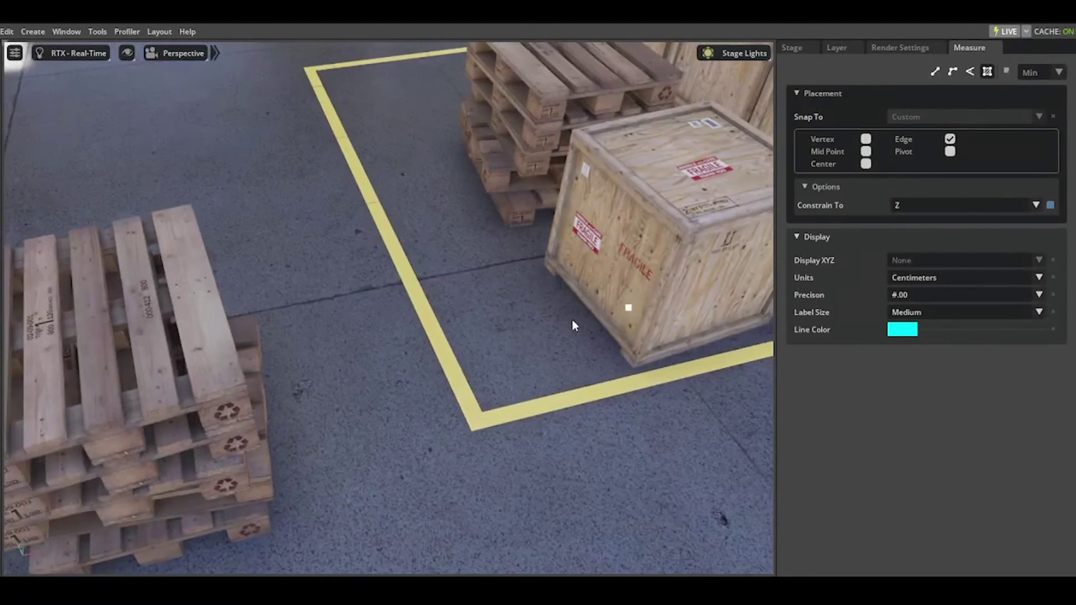
pyautogui.moveTo(572, 318); pyautogui.dragTo(432, 388, button='middle')
pyautogui.keyDown('alt'); pyautogui.moveTo(432, 388); pyautogui.dragTo(416, 379); pyautogui.keyUp('alt')
pyautogui.scroll(2, 416, 380)
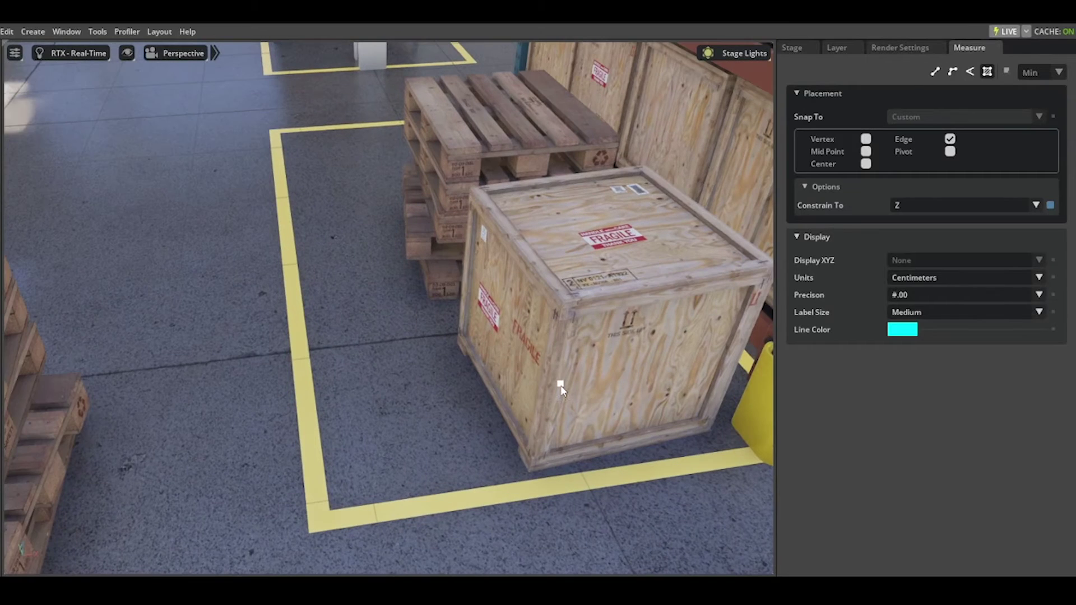
pyautogui.click(567, 303)
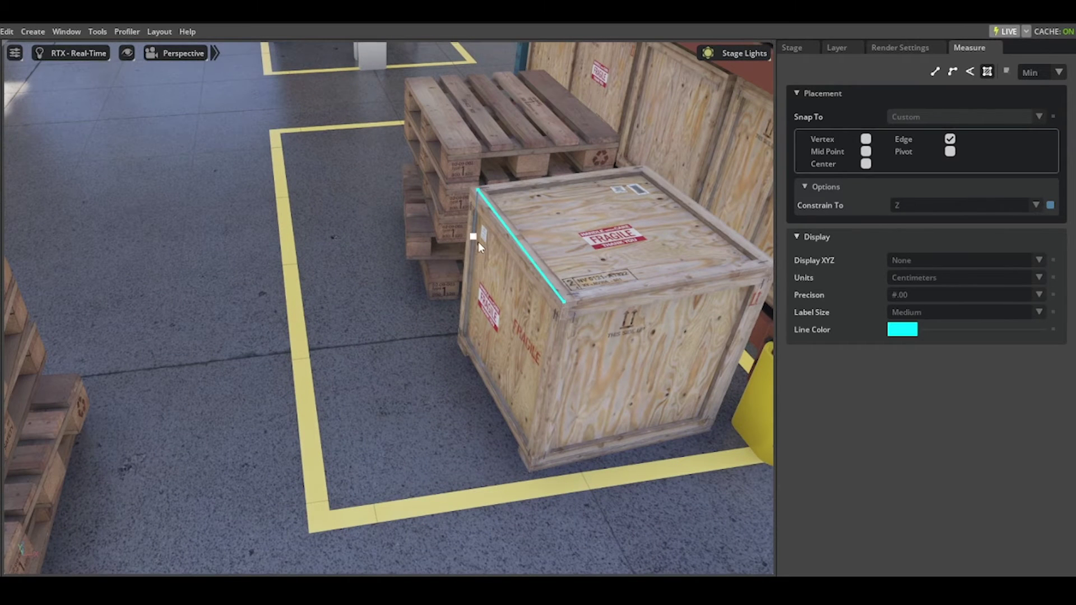
pyautogui.click(470, 193)
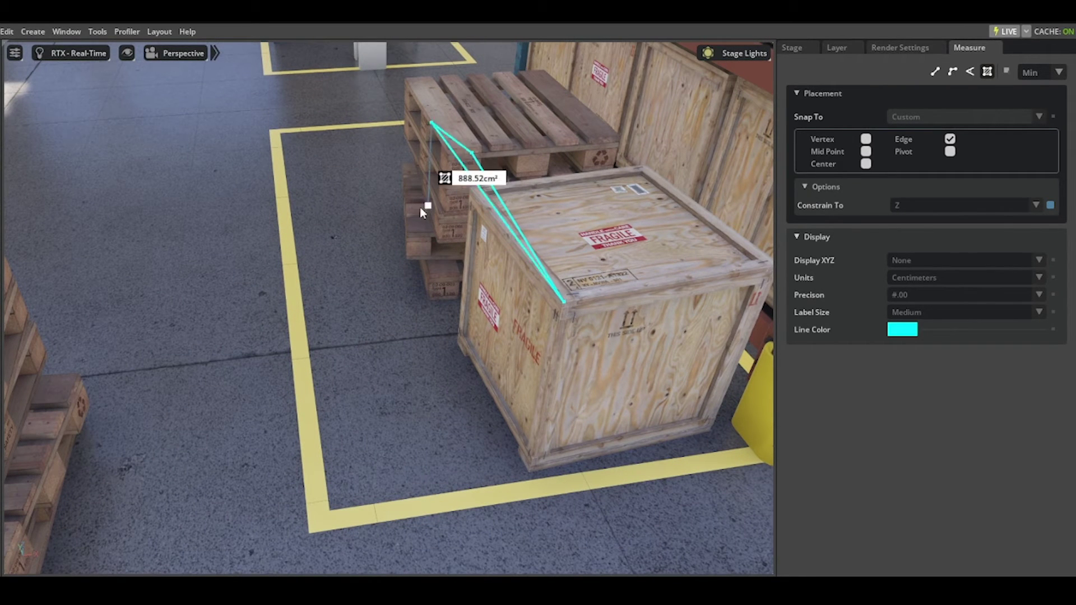
pyautogui.click(258, 327)
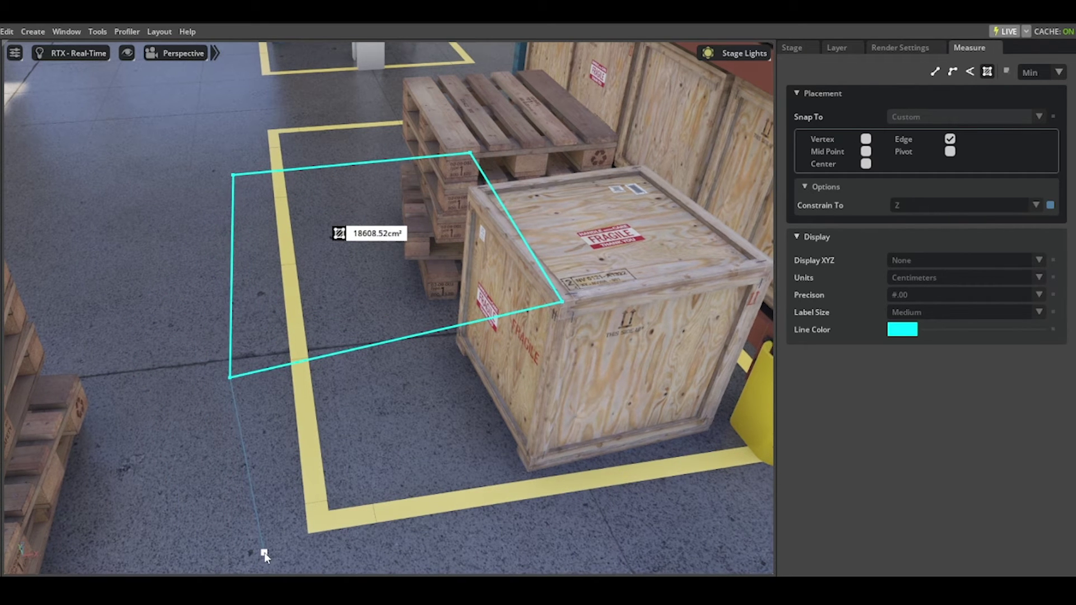
pyautogui.click(268, 536)
pyautogui.rightClick(268, 536)
pyautogui.click(398, 420)
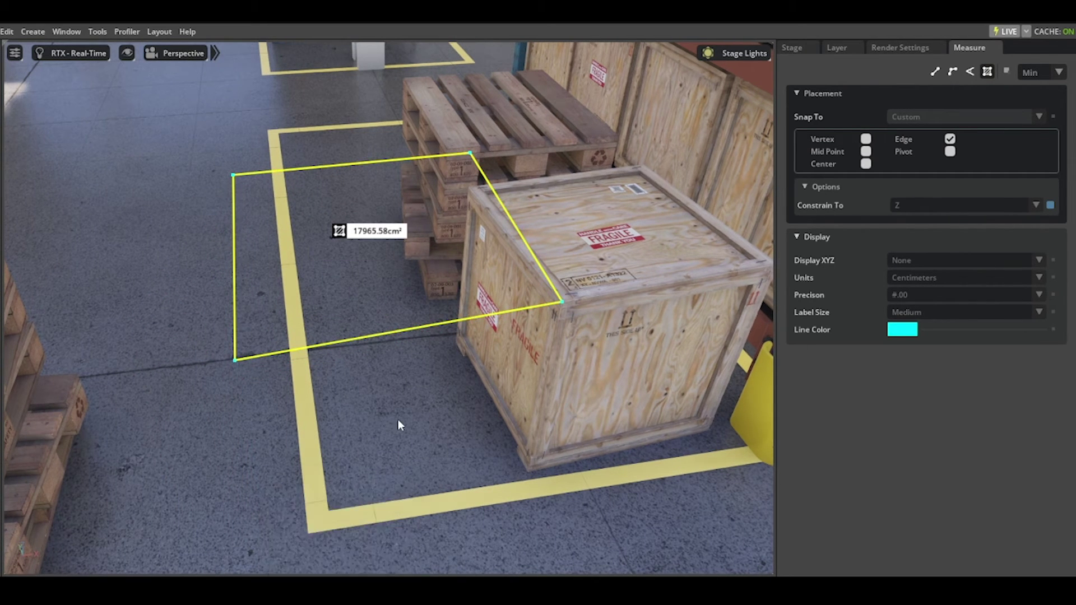
# Step: View the area measurement beside the crate from several angles and discard it
pyautogui.keyDown('alt'); pyautogui.moveTo(398, 420); pyautogui.dragTo(188, 384); pyautogui.keyUp('alt')
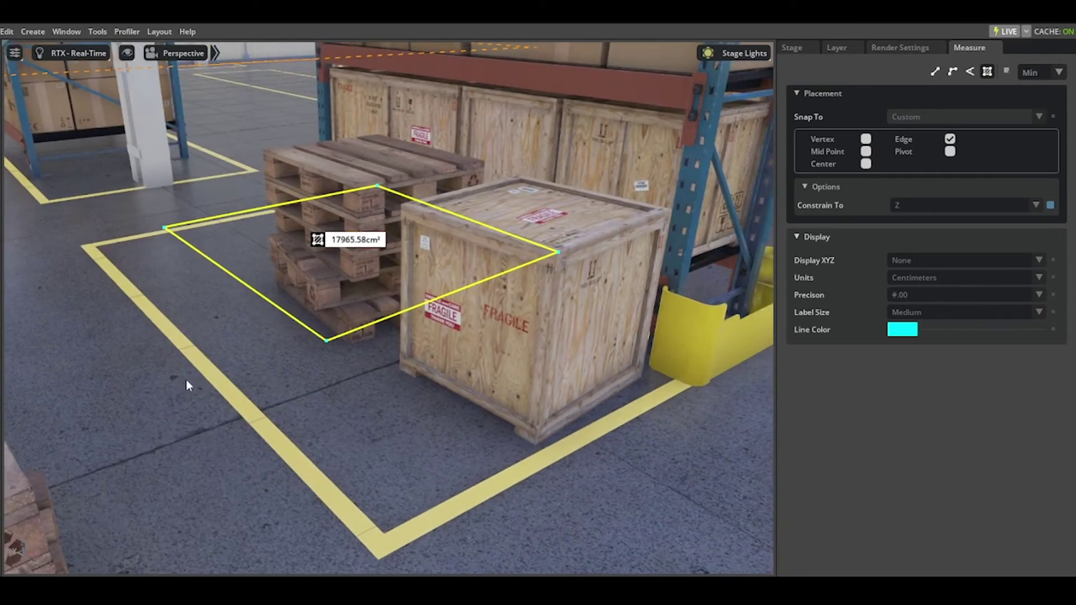
pyautogui.keyDown('alt'); pyautogui.moveTo(426, 421); pyautogui.dragTo(310, 428); pyautogui.keyUp('alt')
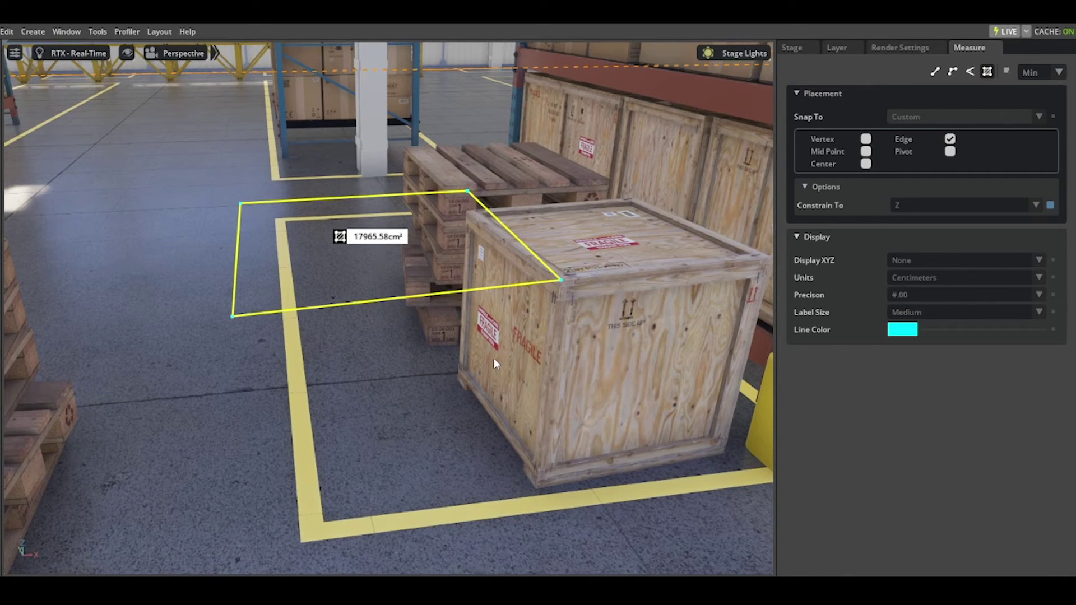
pyautogui.press('Escape')
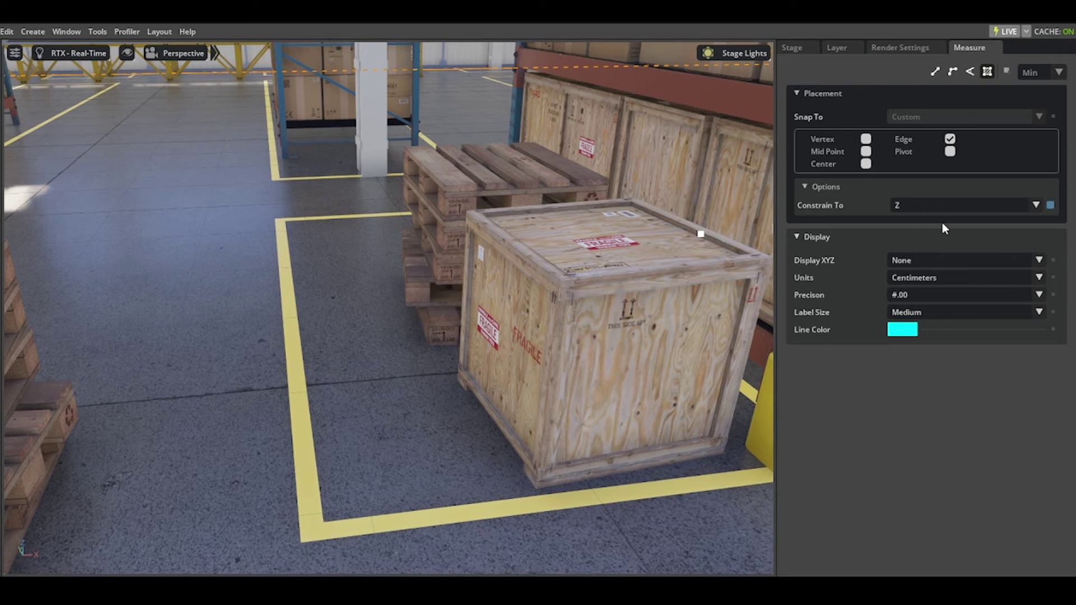
# Step: Reset the area constraint to Stage Up and set the XYZ display to Local
pyautogui.click(920, 205)
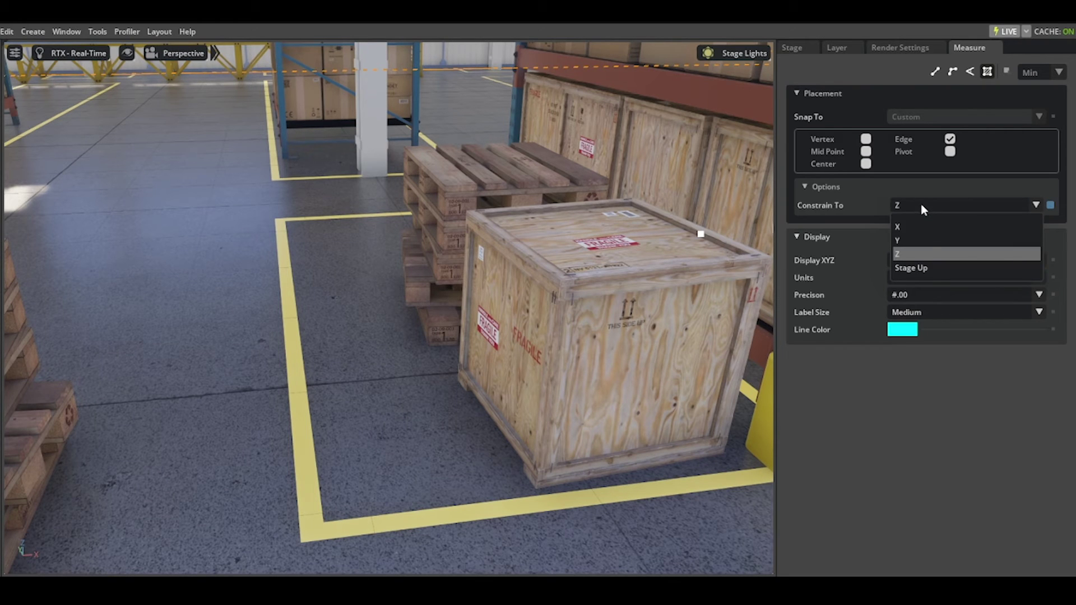
pyautogui.click(930, 269)
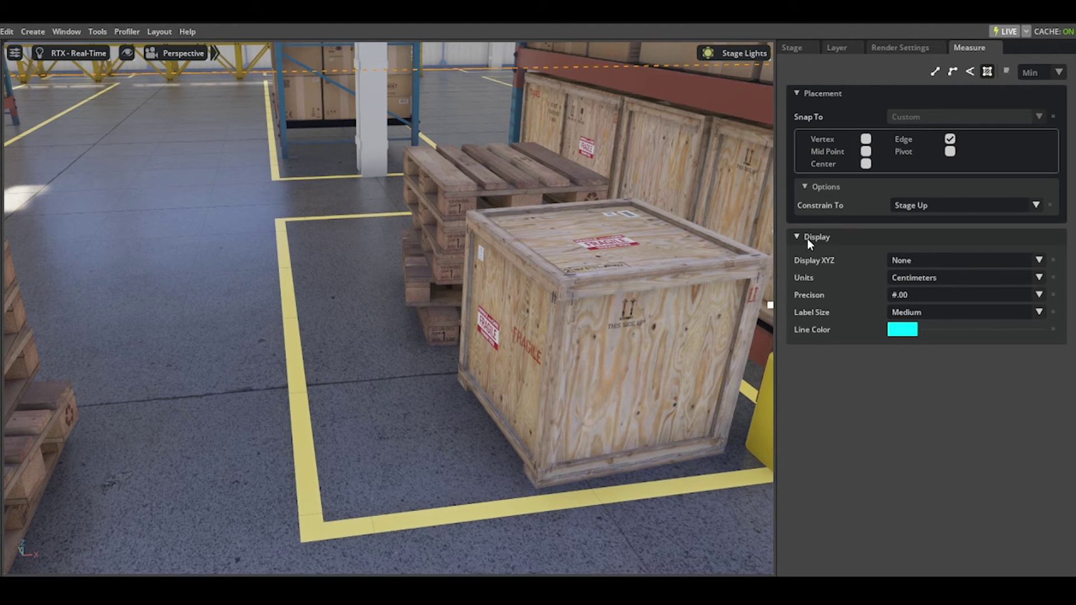
pyautogui.click(920, 261)
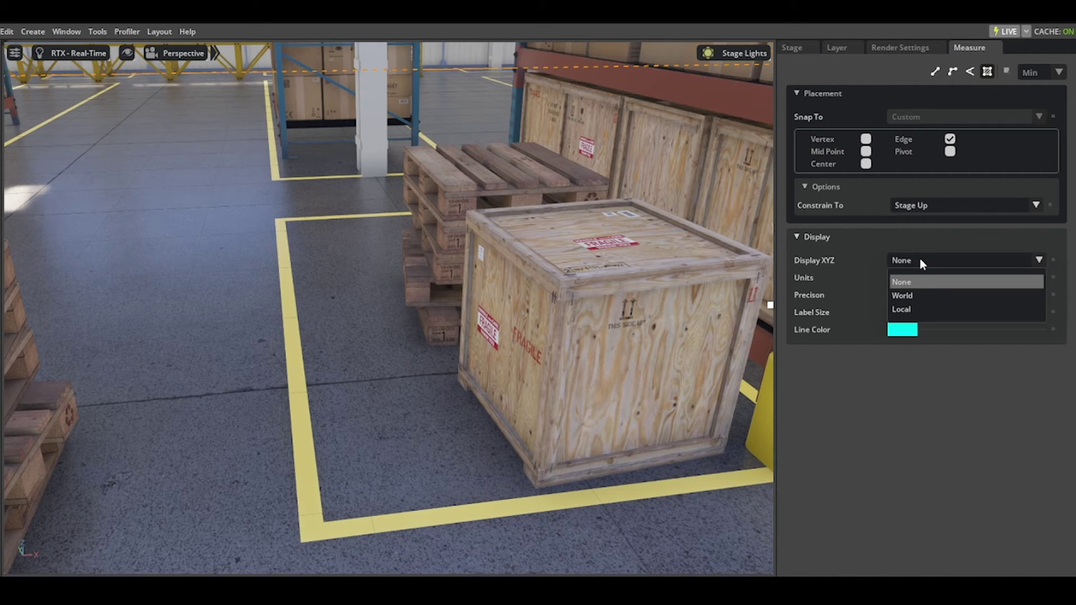
pyautogui.click(923, 310)
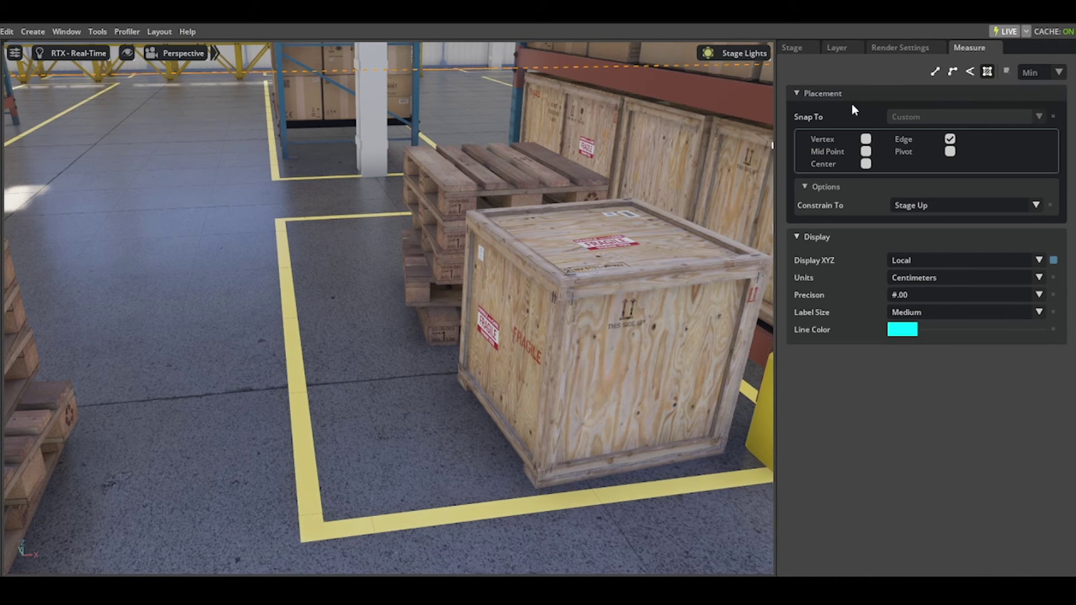
# Step: Switch to point-to-point measurement with snapping to vertices instead of edges
pyautogui.click(935, 72)
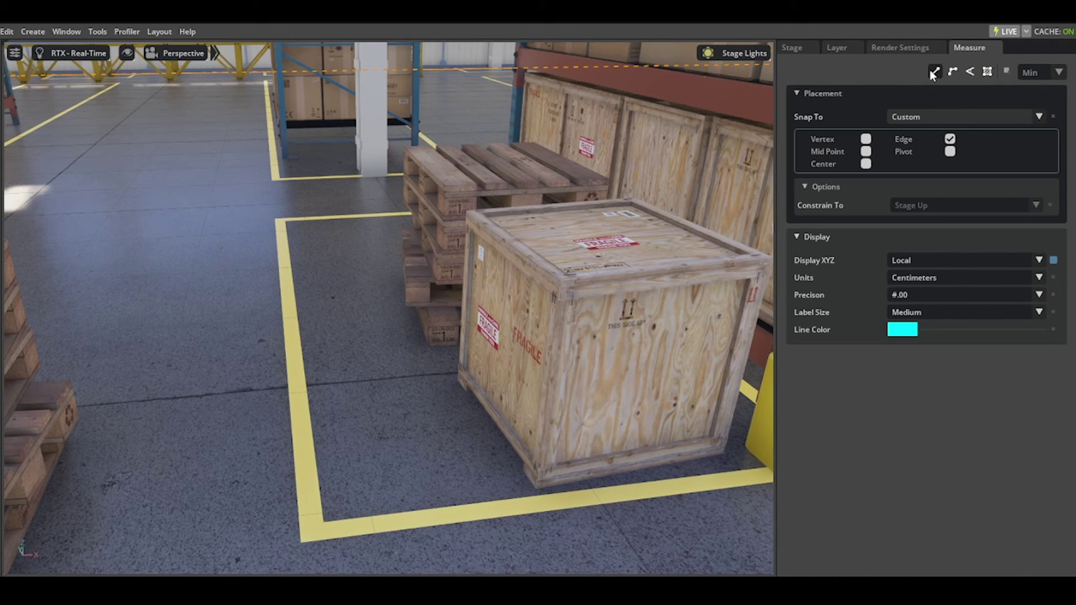
pyautogui.click(866, 140)
pyautogui.click(950, 139)
# Step: Measure from the crate's top front corner to the bottom corner of the lone pallet stack and examine the local XYZ distances
pyautogui.click(561, 281)
pyautogui.moveTo(360, 361); pyautogui.dragTo(581, 279, button='middle')
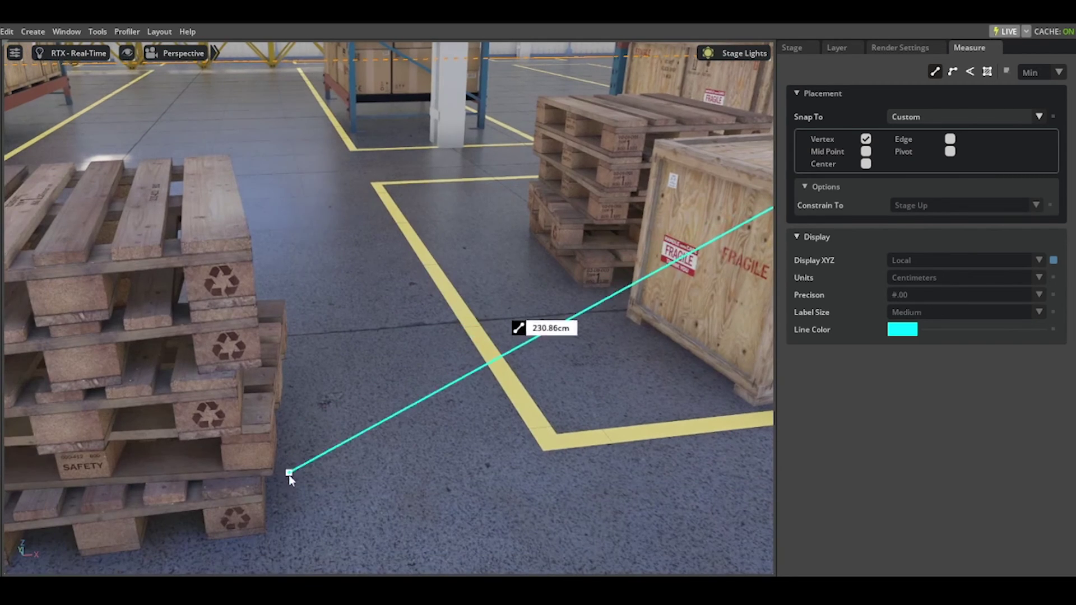
pyautogui.click(265, 533)
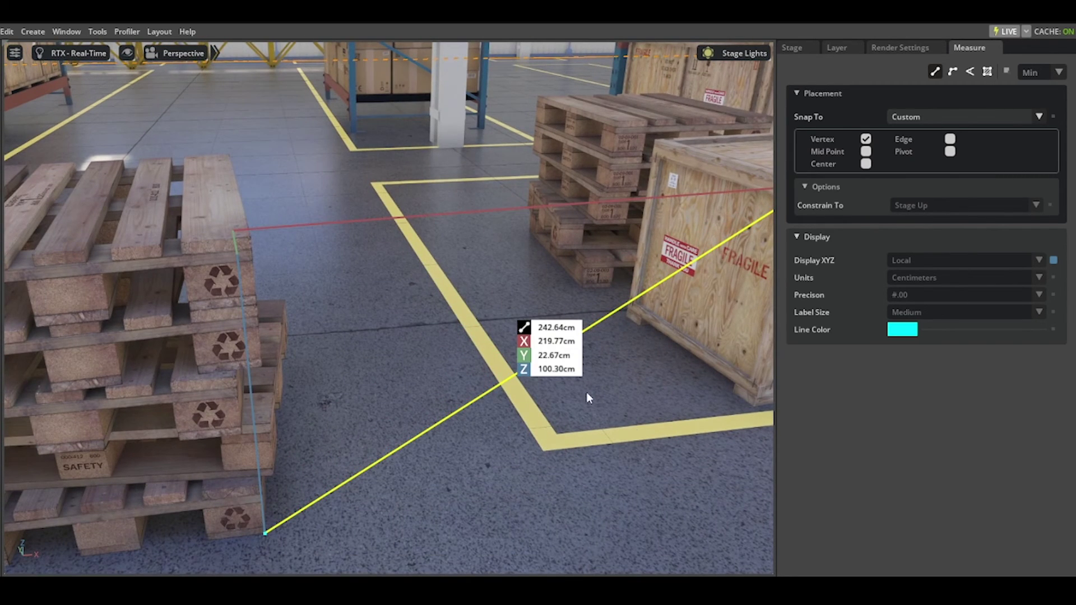
pyautogui.moveTo(587, 397); pyautogui.dragTo(474, 372, button='middle')
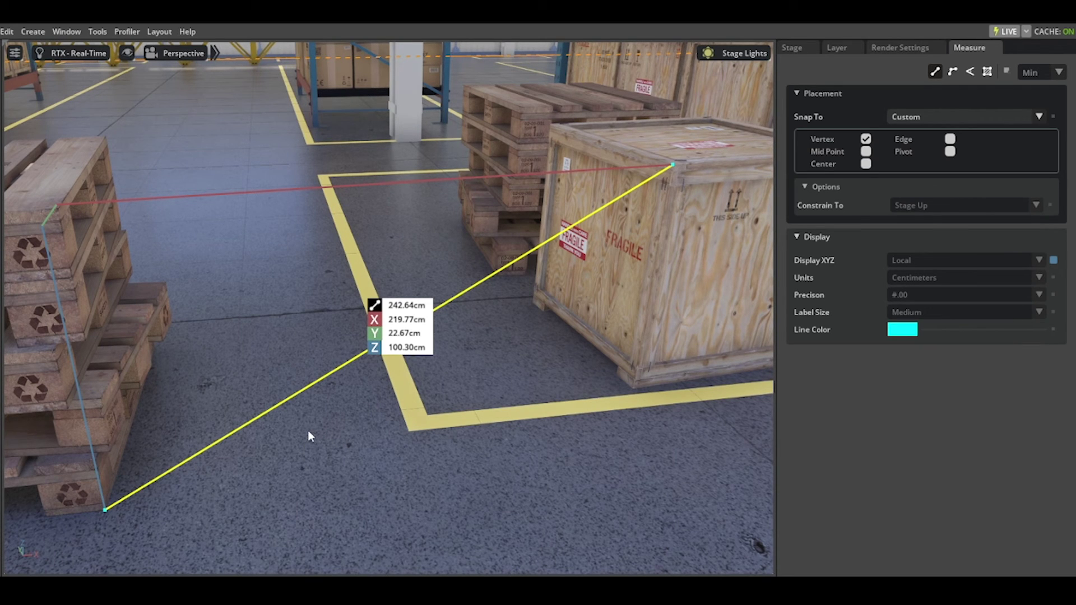
pyautogui.keyDown('alt'); pyautogui.moveTo(321, 424); pyautogui.dragTo(415, 424); pyautogui.keyUp('alt')
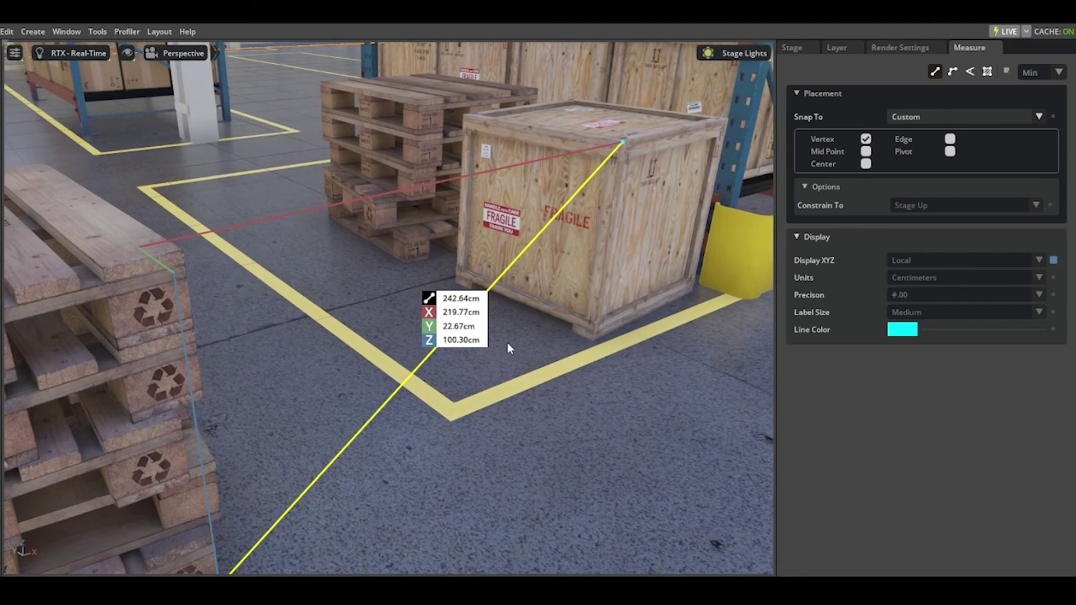
pyautogui.moveTo(495, 369); pyautogui.dragTo(479, 320, button='middle')
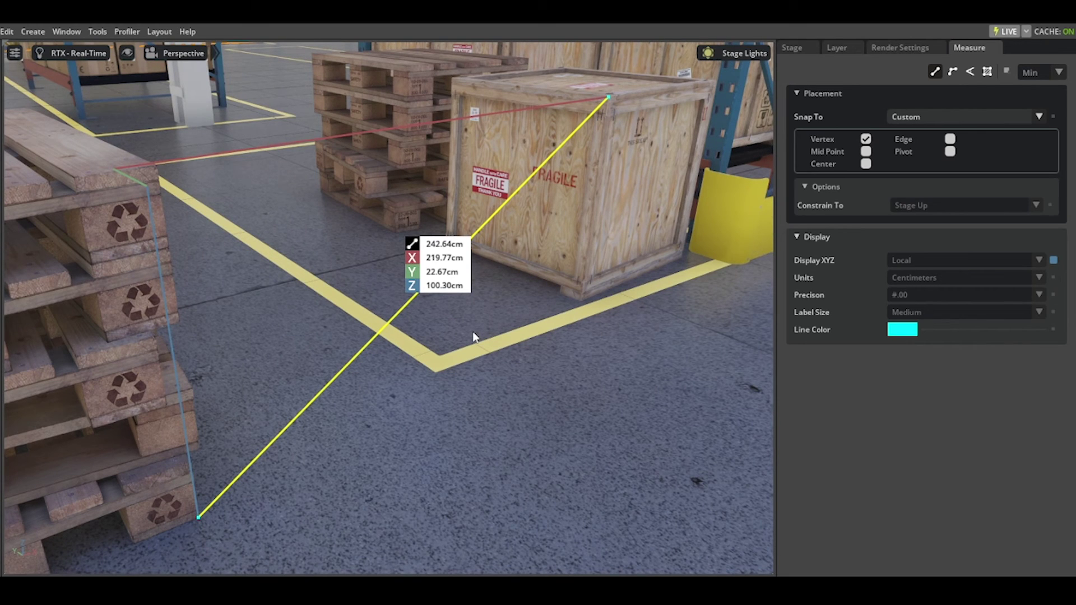
pyautogui.keyDown('alt'); pyautogui.moveTo(462, 367); pyautogui.dragTo(439, 374); pyautogui.keyUp('alt')
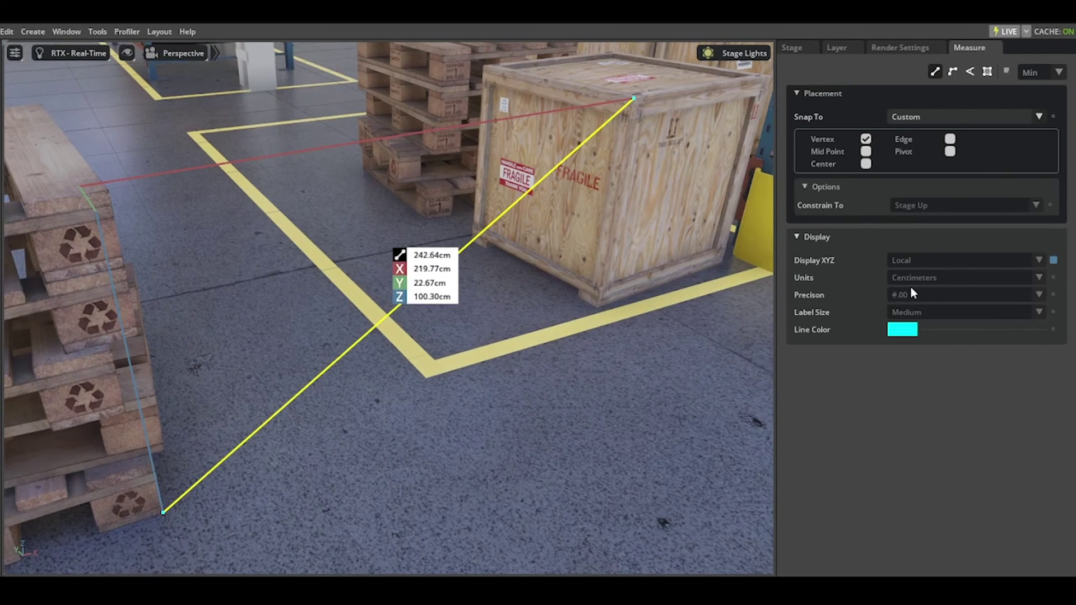
# Step: Delete the crate-to-pallet measurement and set the measurement units to Millimeters
pyautogui.press('Delete')
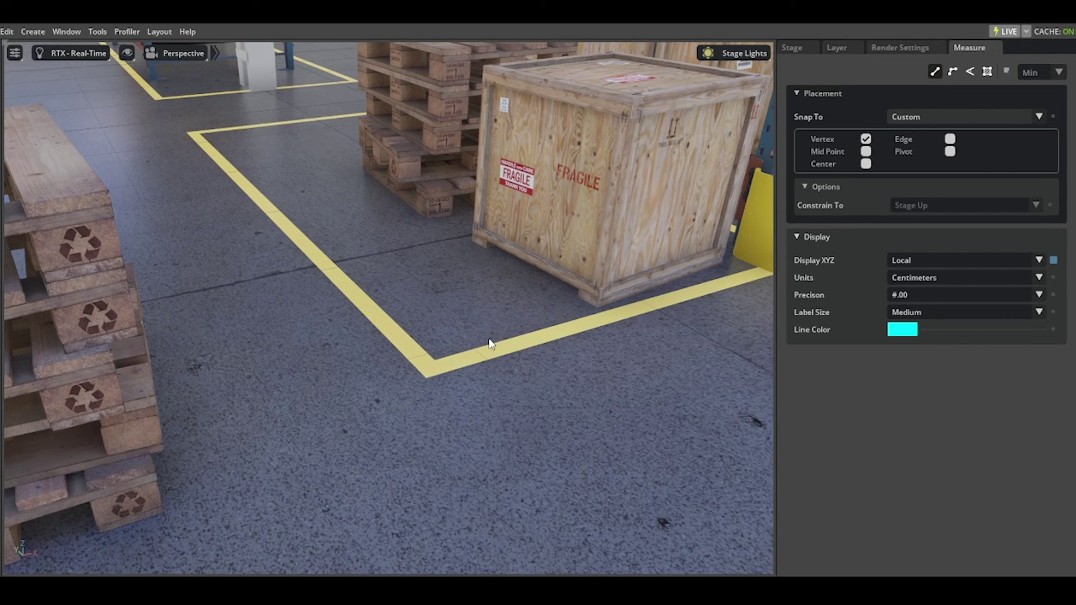
pyautogui.click(900, 278)
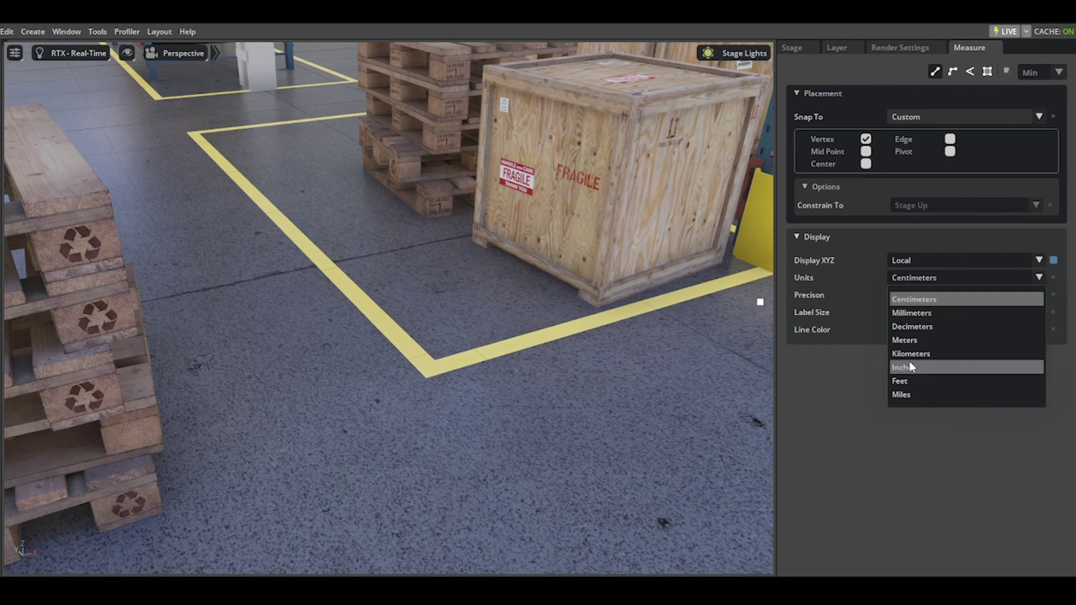
pyautogui.click(916, 313)
# Step: Measure from the crate's top front corner to the lone pallet stack's bottom corner in millimetres, and discard the measurement
pyautogui.click(632, 97)
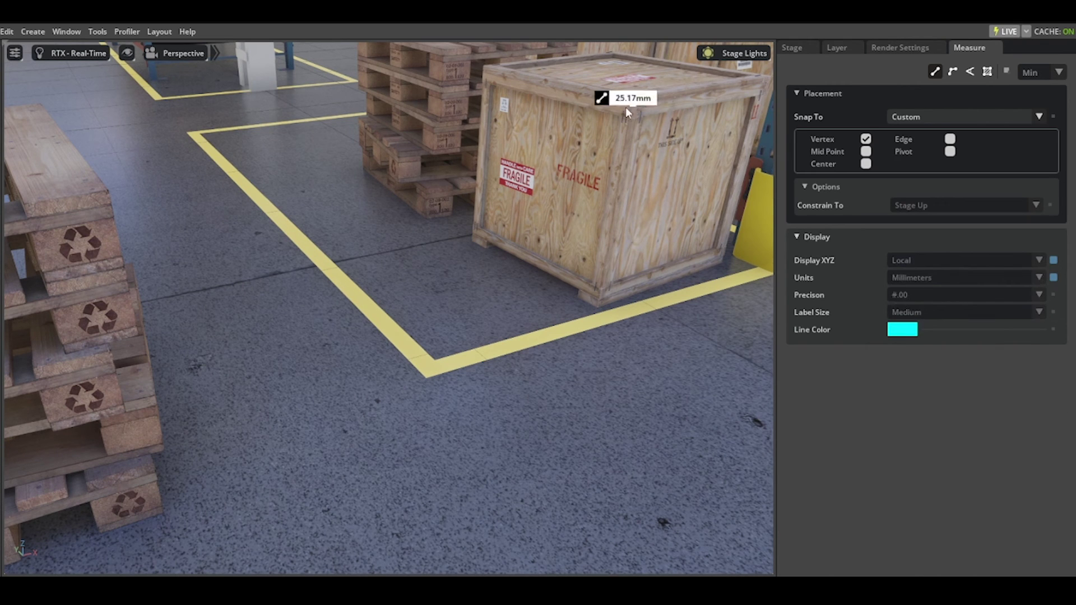
pyautogui.click(162, 512)
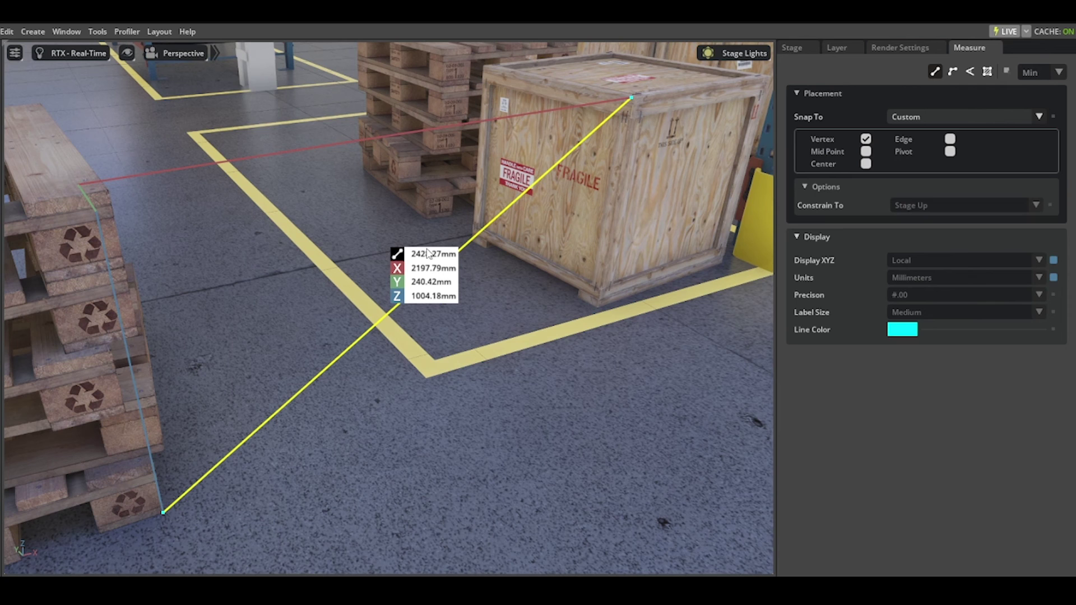
pyautogui.press('Delete')
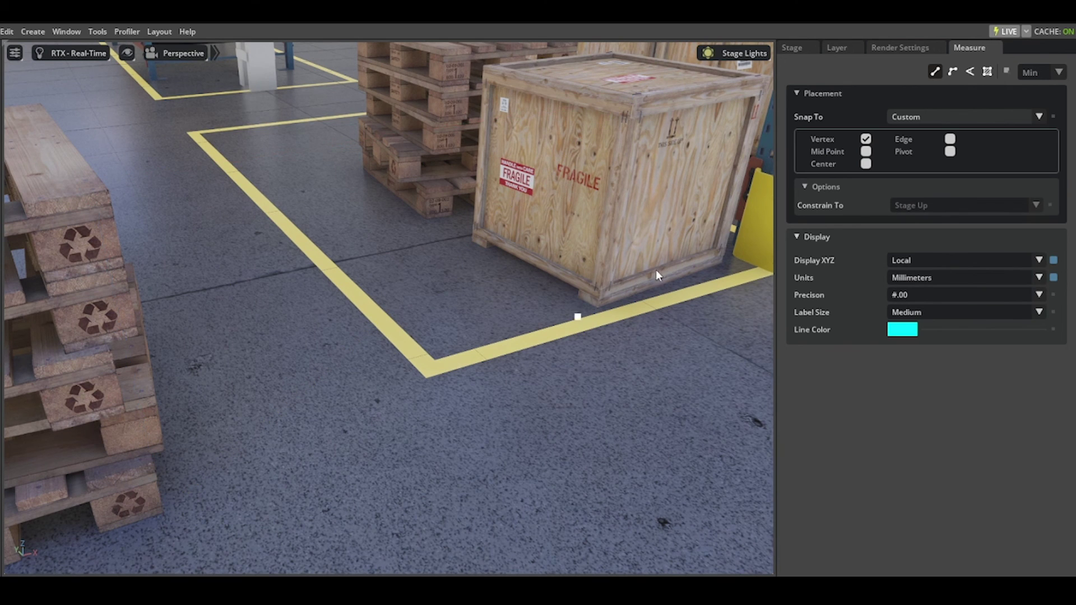
# Step: Review the available precision formats without changing the setting, and set the label size to Extra Large
pyautogui.click(921, 294)
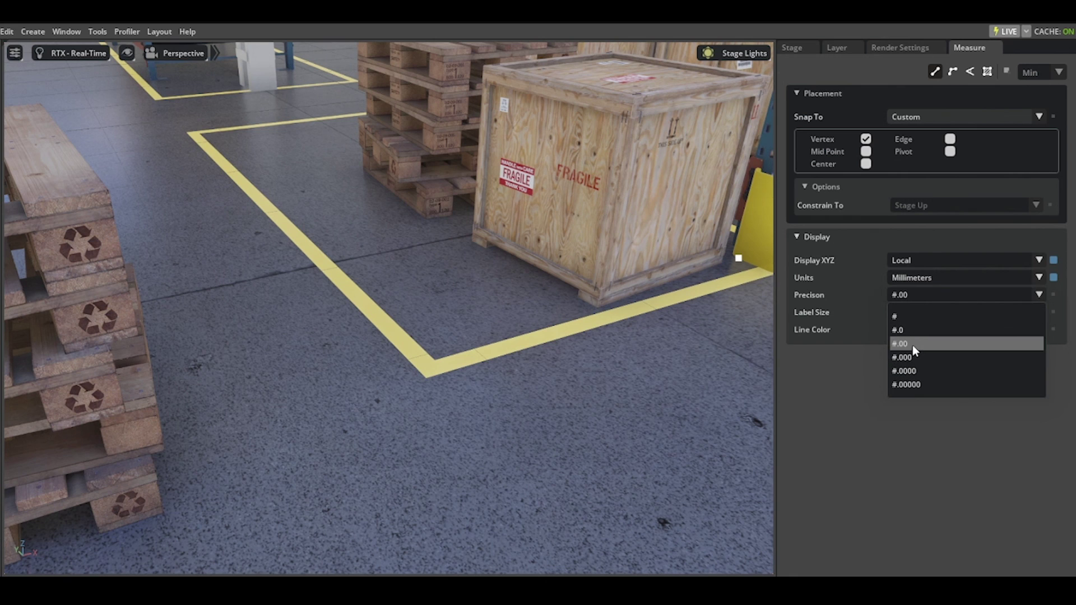
pyautogui.click(817, 367)
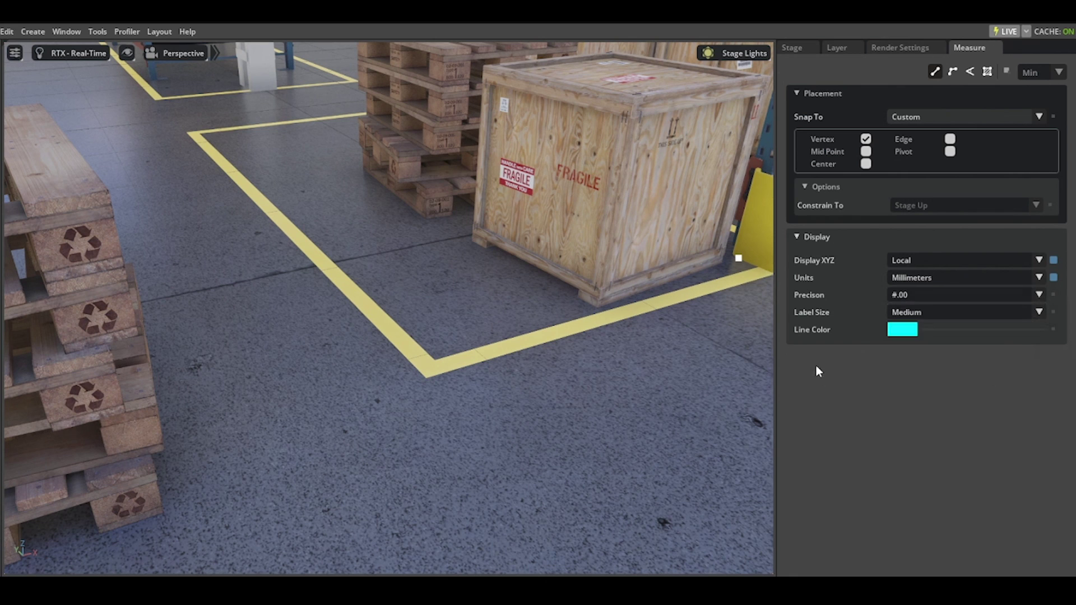
pyautogui.click(919, 311)
pyautogui.click(912, 375)
# Step: Measure from the crate's top front corner to a corner partway up the lone pallet stack, check the label size, and discard the measurement
pyautogui.click(636, 103)
pyautogui.click(154, 397)
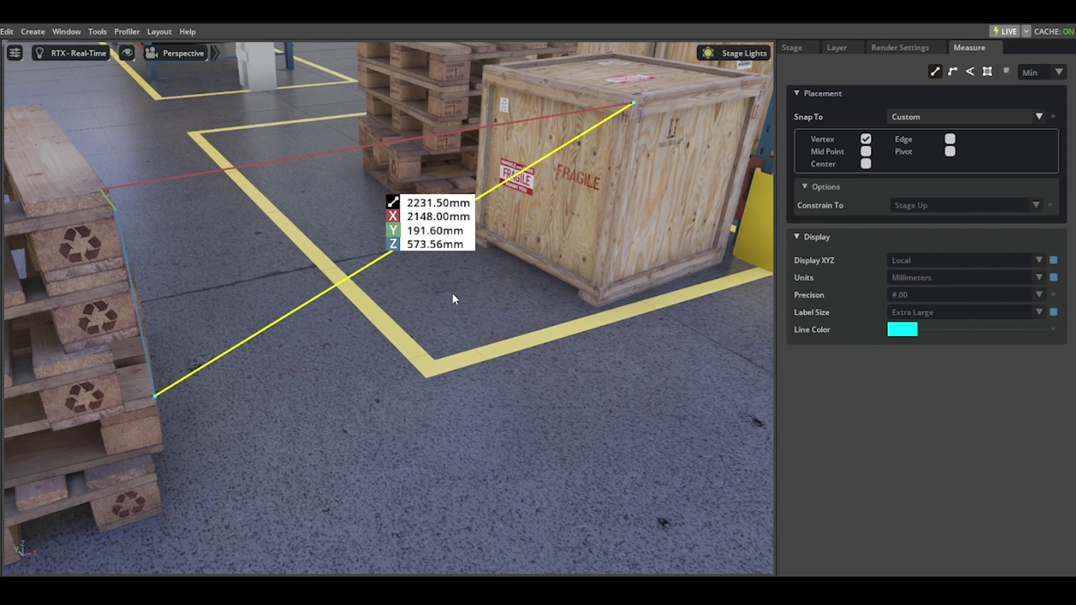
pyautogui.press('Delete')
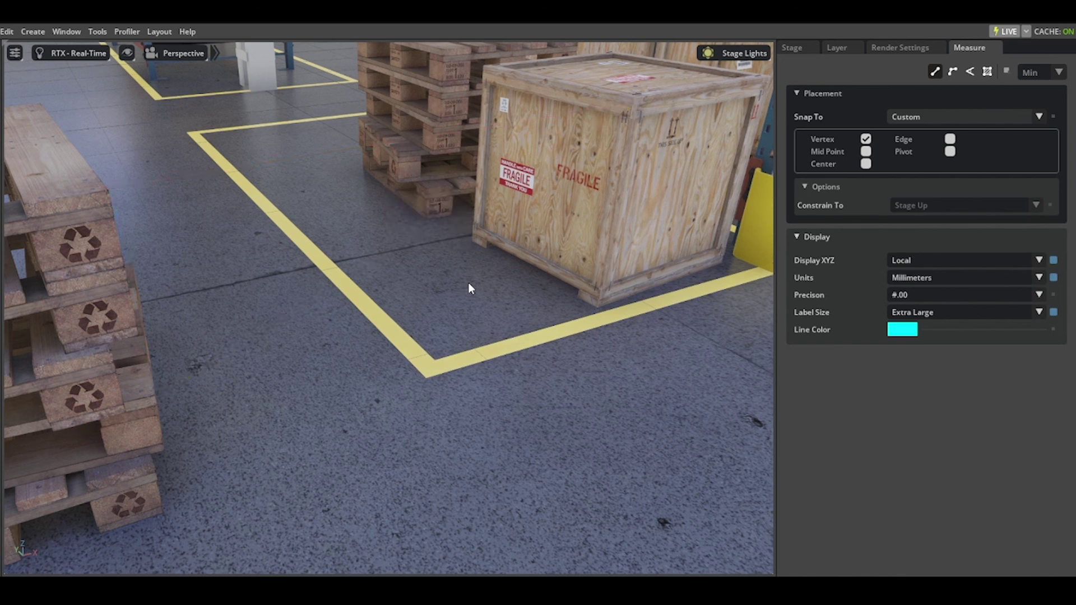